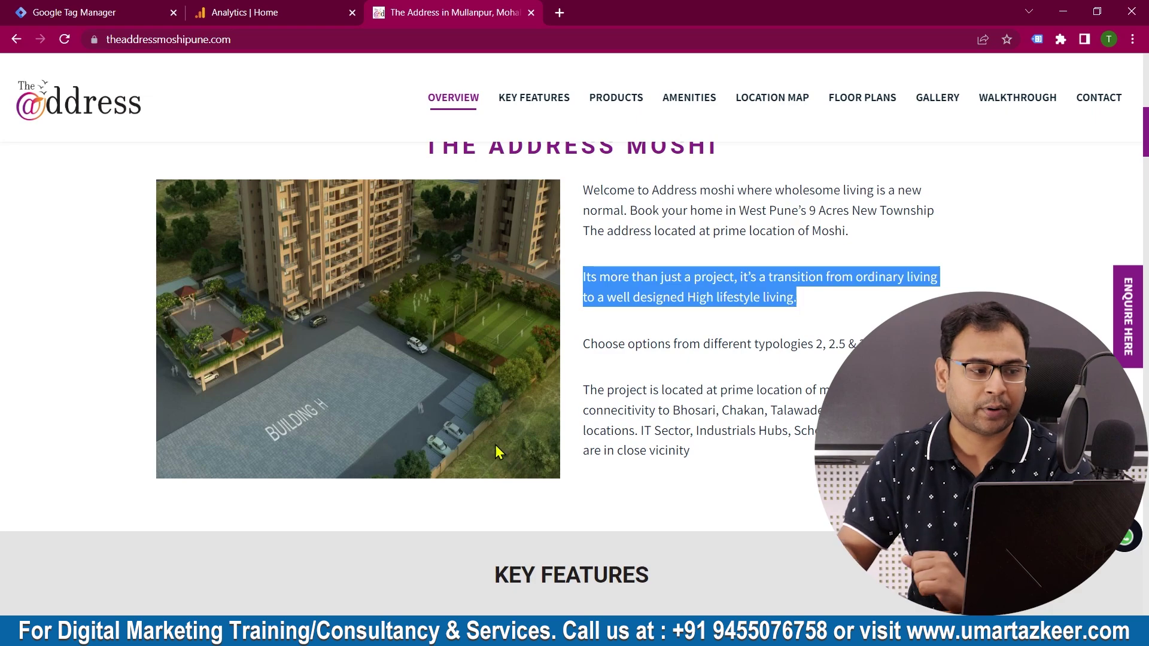
Step: Create a new tag in the Google Tag Manager workspace and name it "cHTML- CopyText"
click(87, 9)
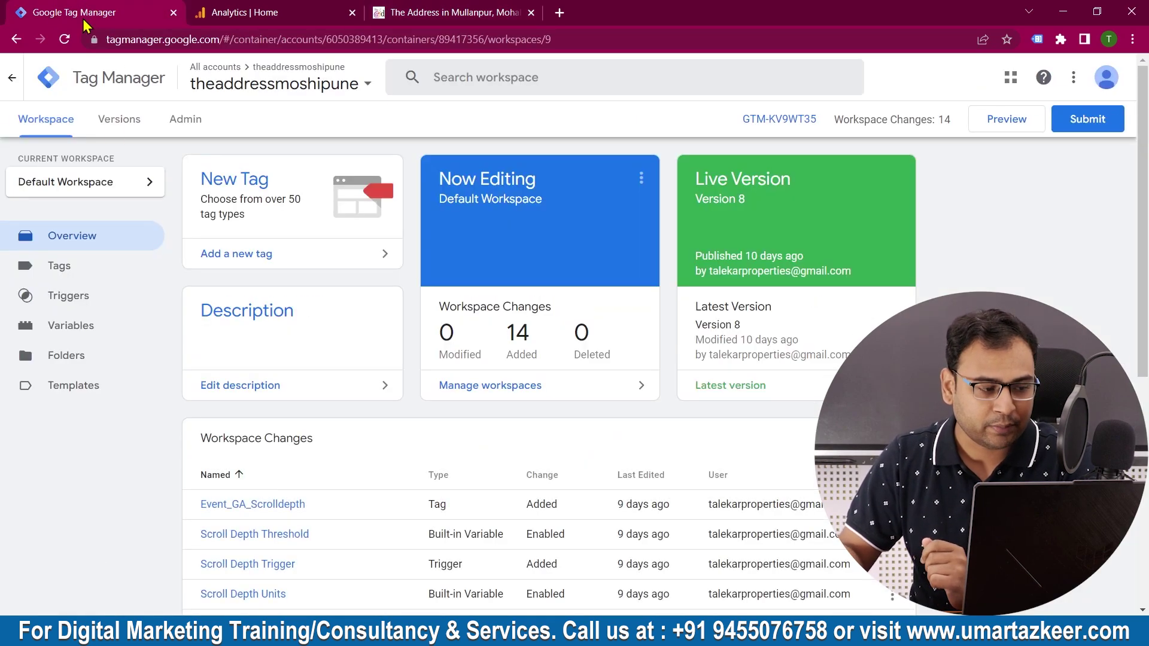
click(78, 267)
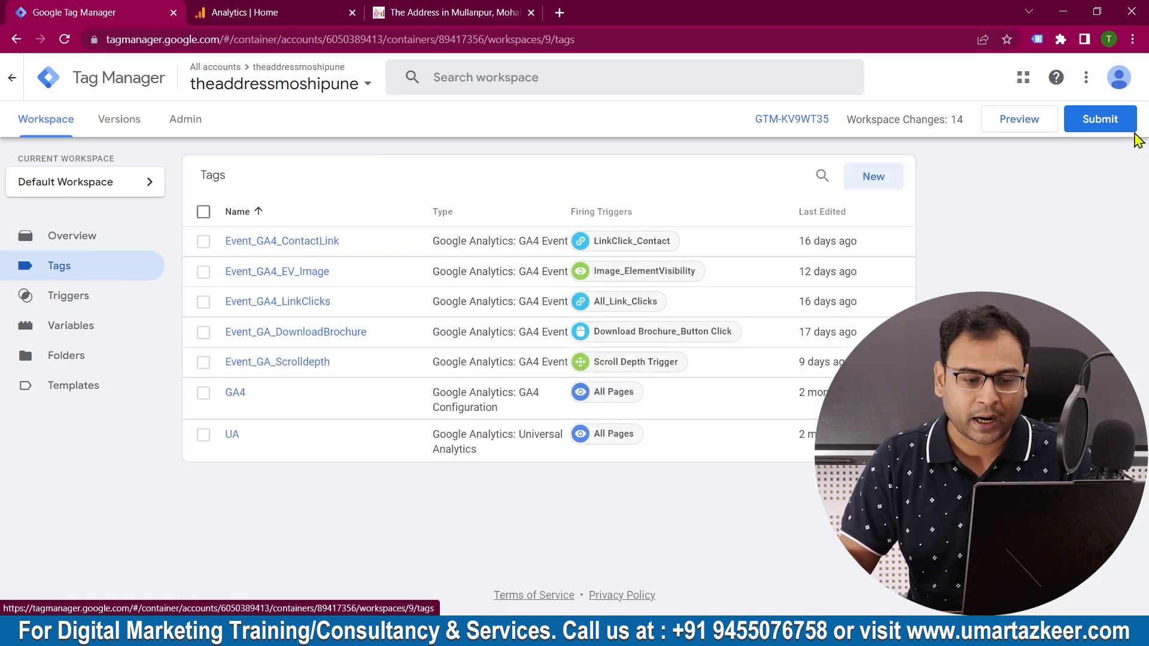
click(870, 178)
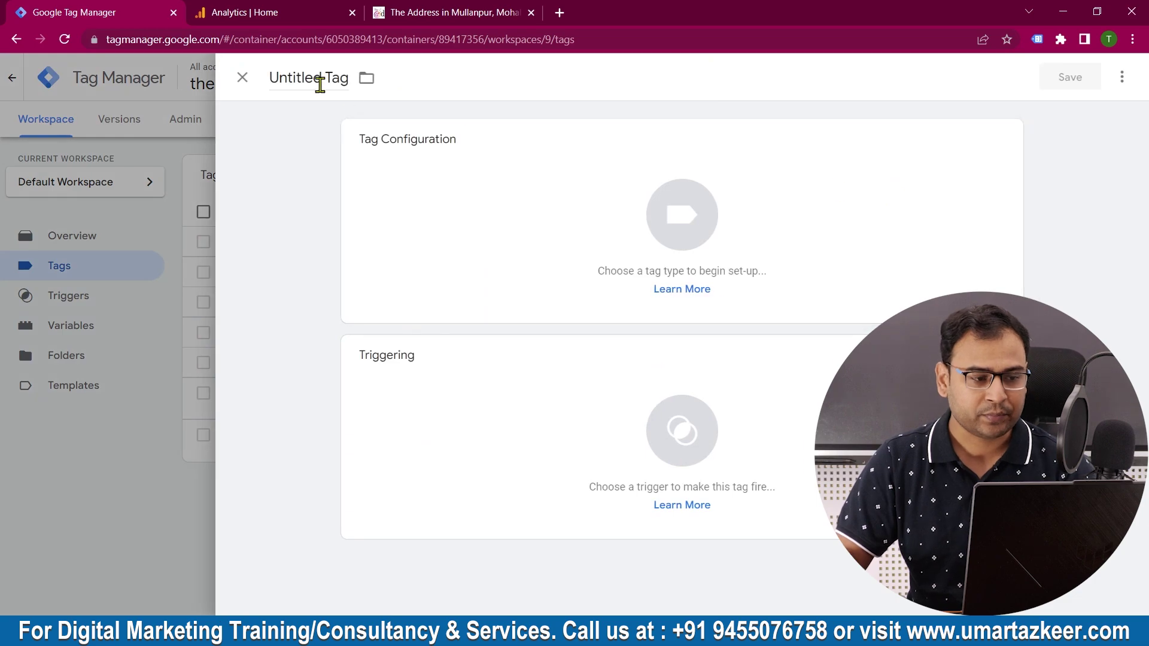
click(319, 83)
text(cHTML)
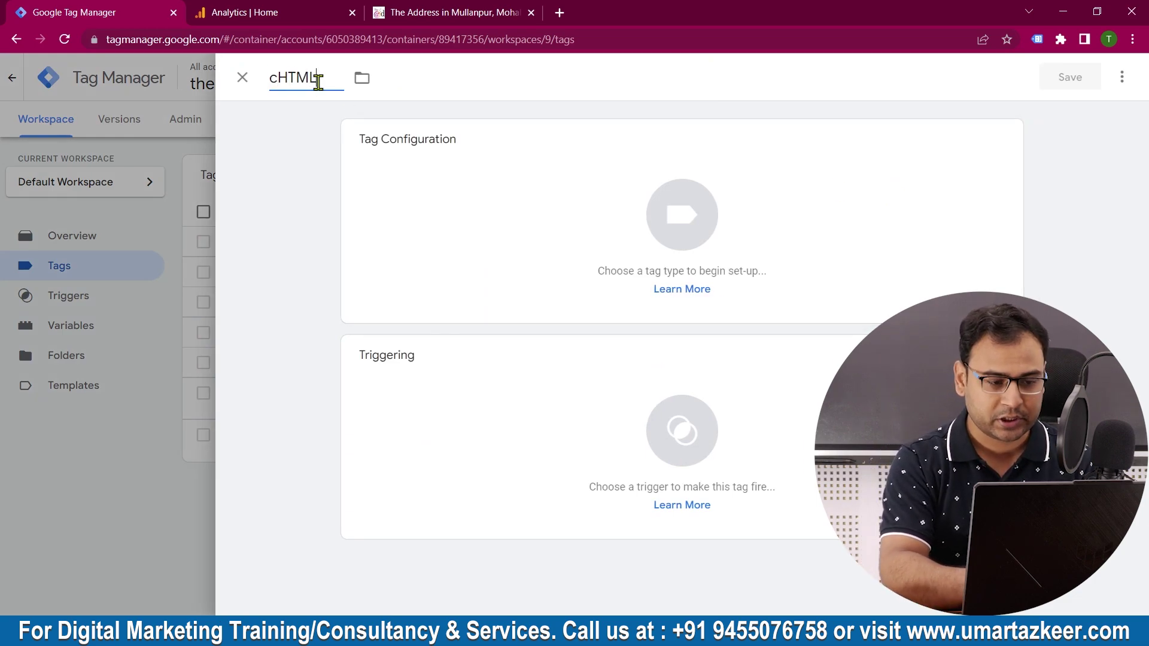
text( Copy)
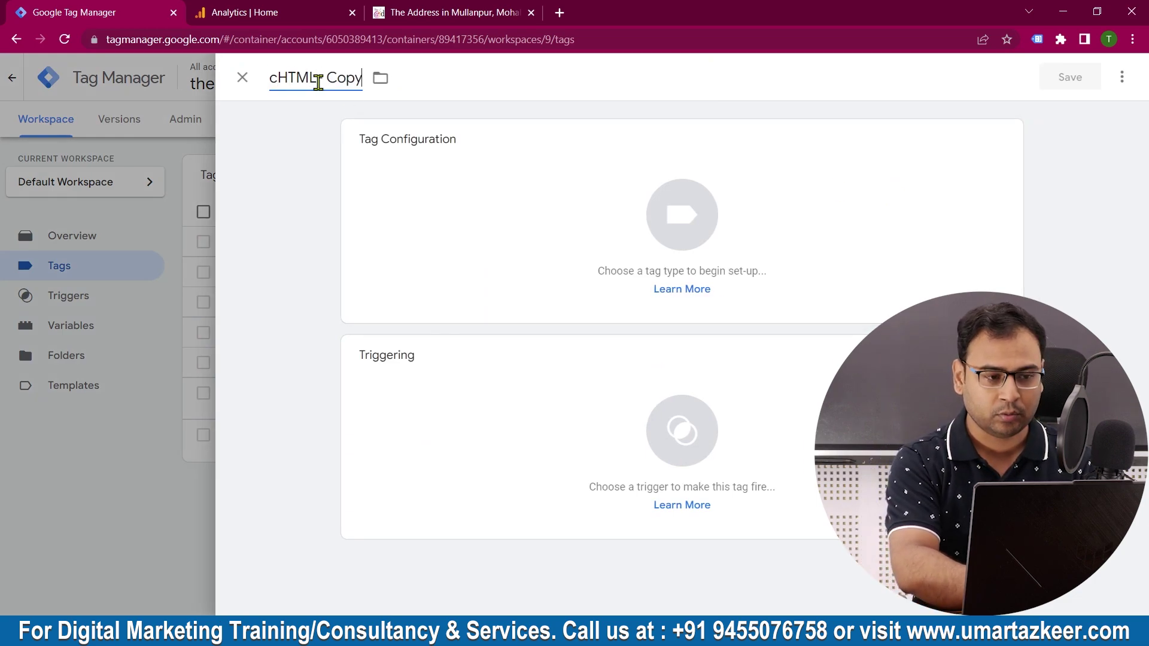
text(Text)
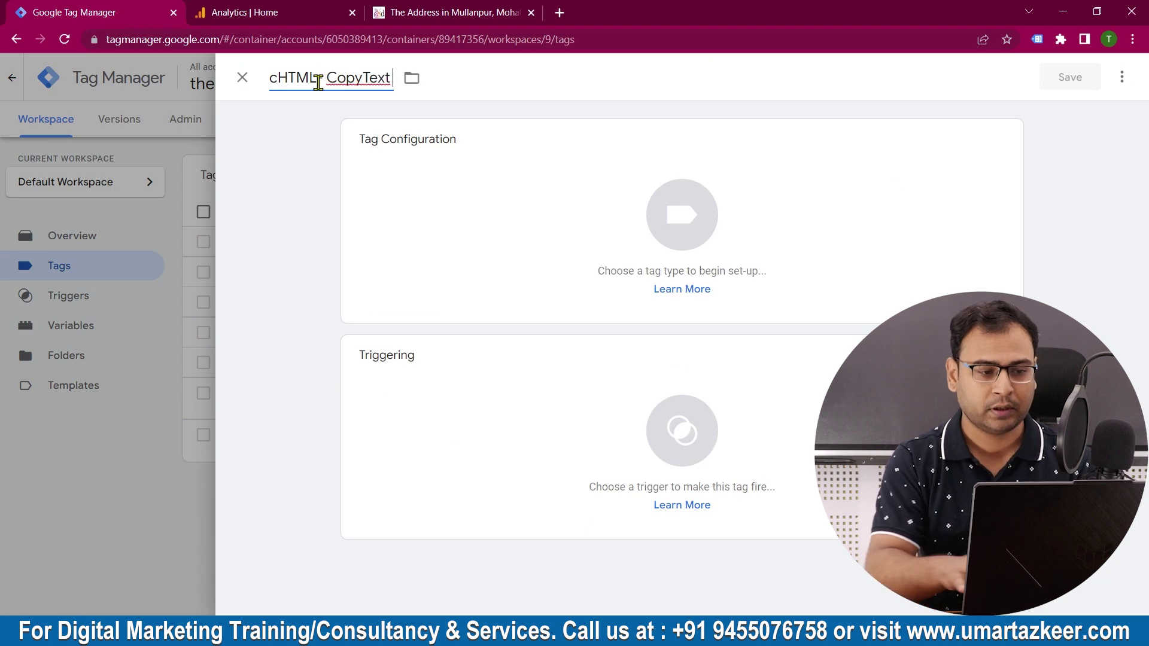
Step: Set the tag type of the new tag to Custom HTML
click(350, 134)
scroll(898, 371, down, 10)
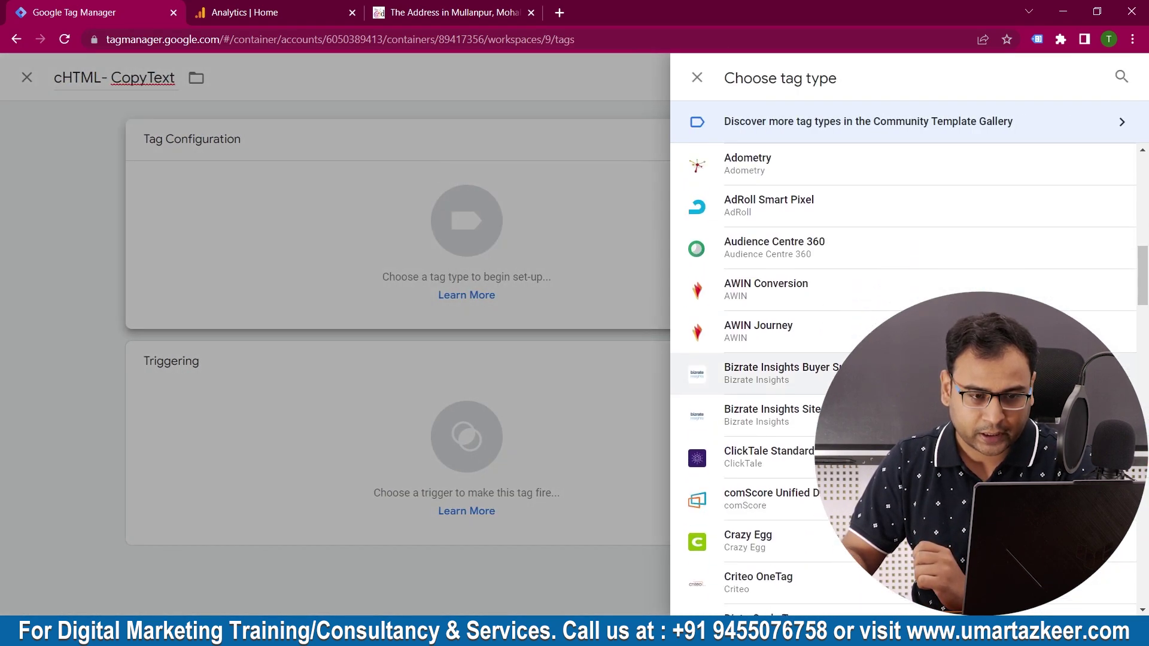
scroll(816, 346, up, 5)
click(814, 346)
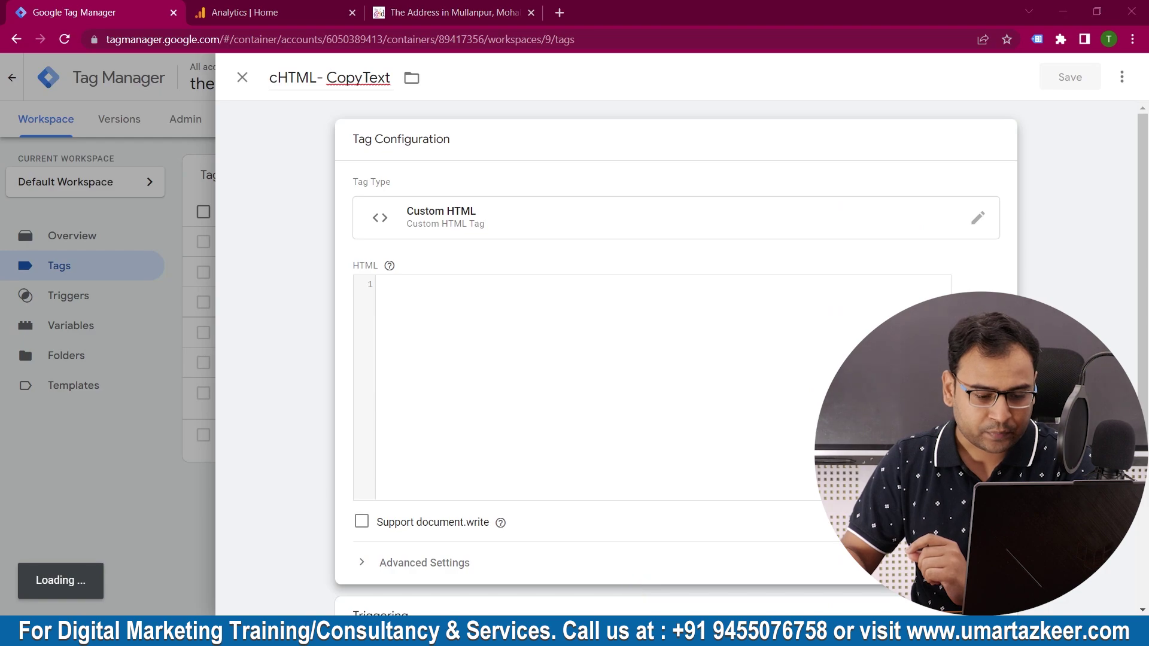
Step: Copy the whole copy-event listener script from the Notepad file and paste it into the tag's HTML code field
key(alt+Tab)
drag(226, 132, 612, 122)
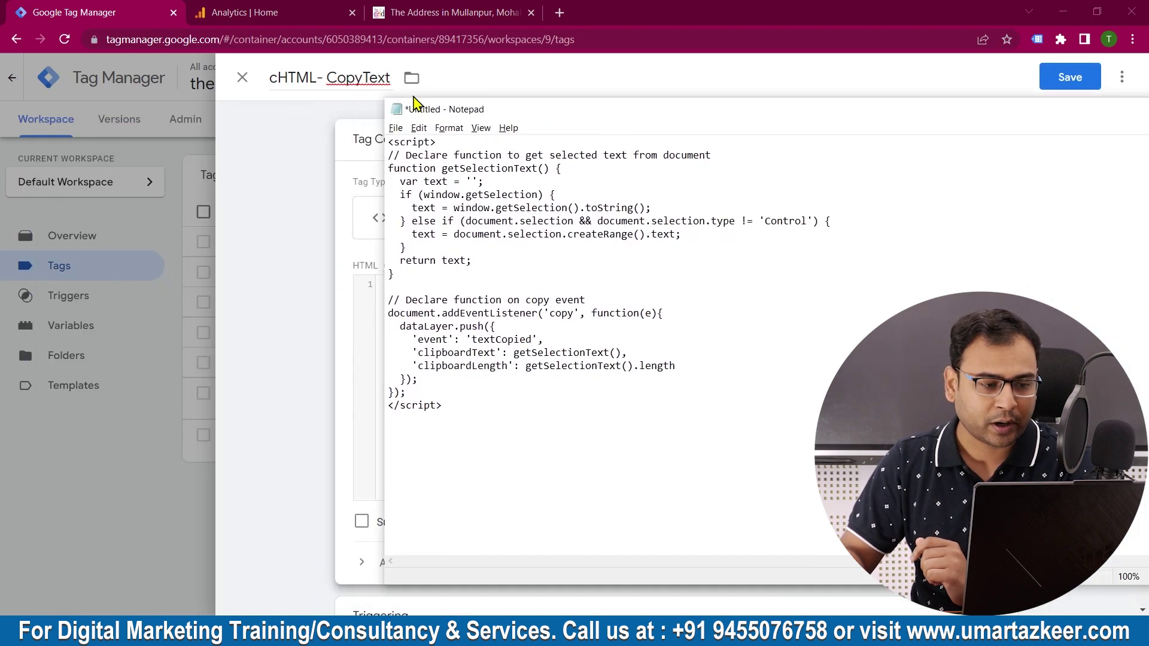
drag(504, 114, 528, 121)
drag(699, 430, 411, 126)
key(ctrl+c)
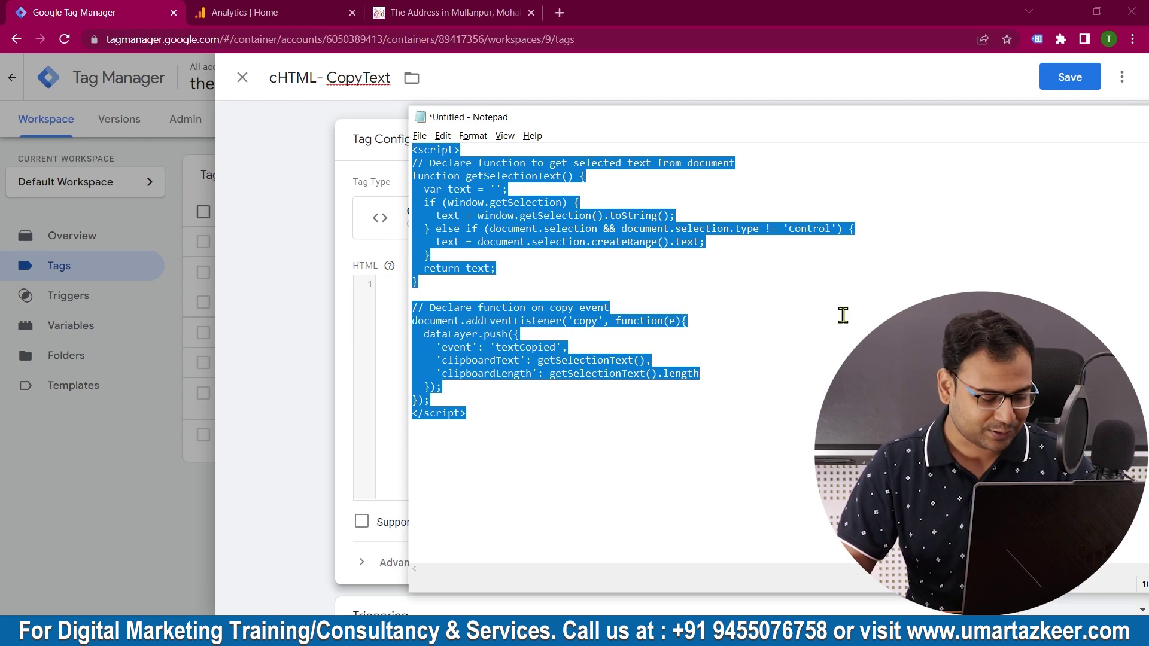
click(909, 78)
key(alt+Tab)
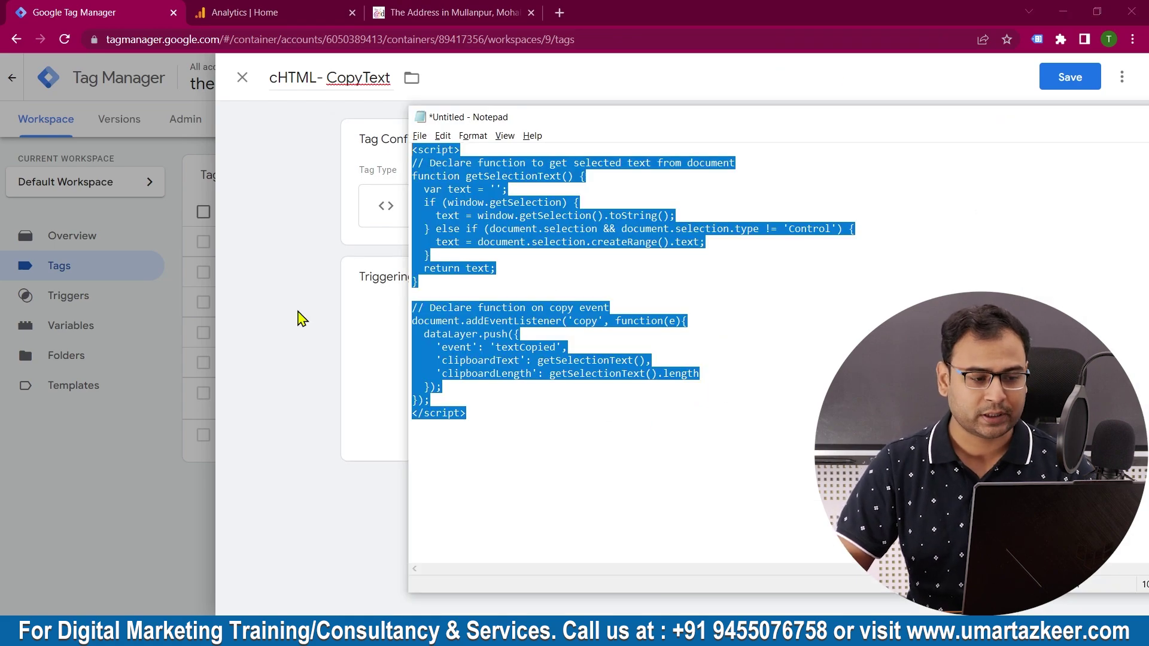
click(306, 281)
click(472, 185)
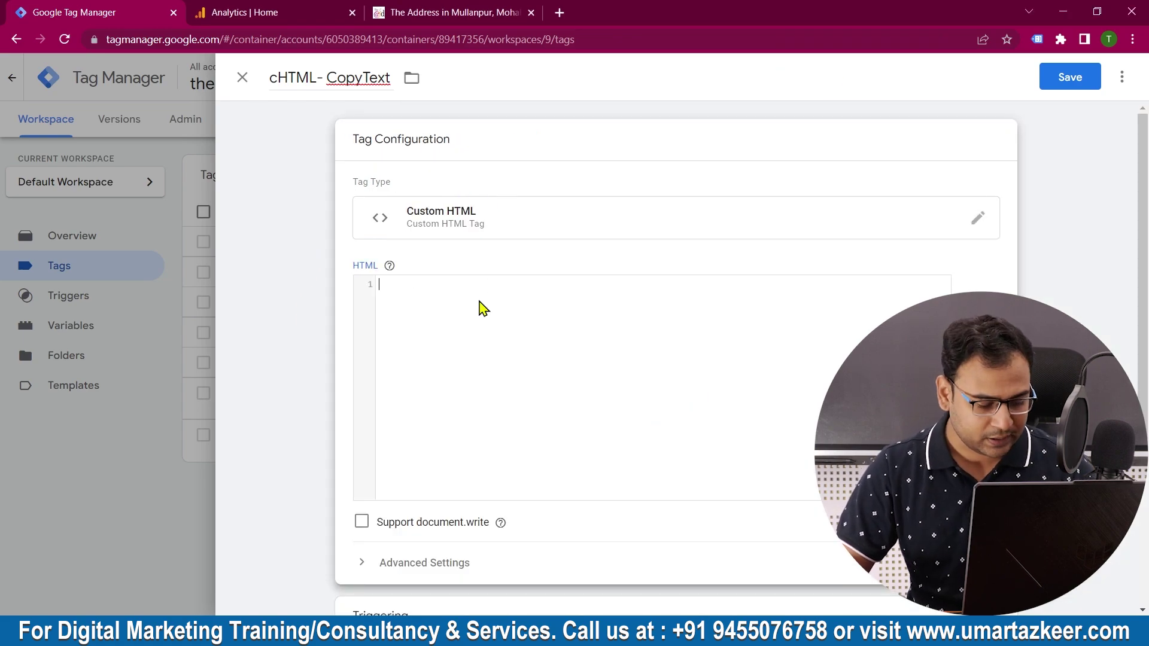
key(ctrl+v)
Step: Assign the All Pages trigger to the Custom HTML tag and save the tag
scroll(656, 461, down, 3)
click(656, 461)
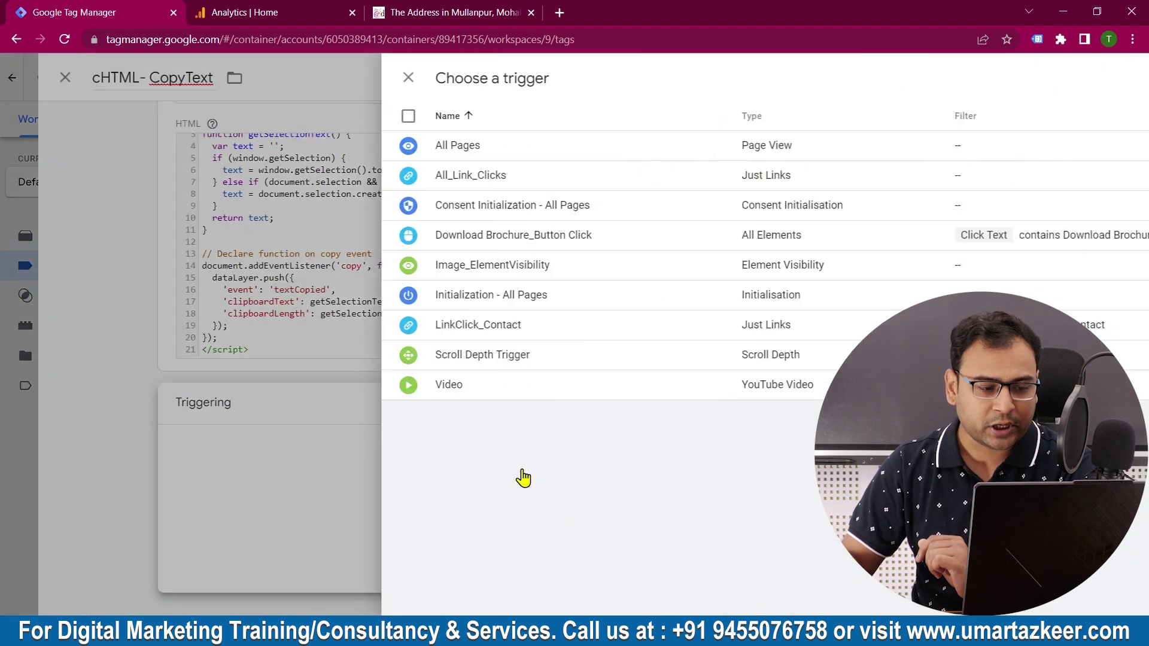
click(367, 146)
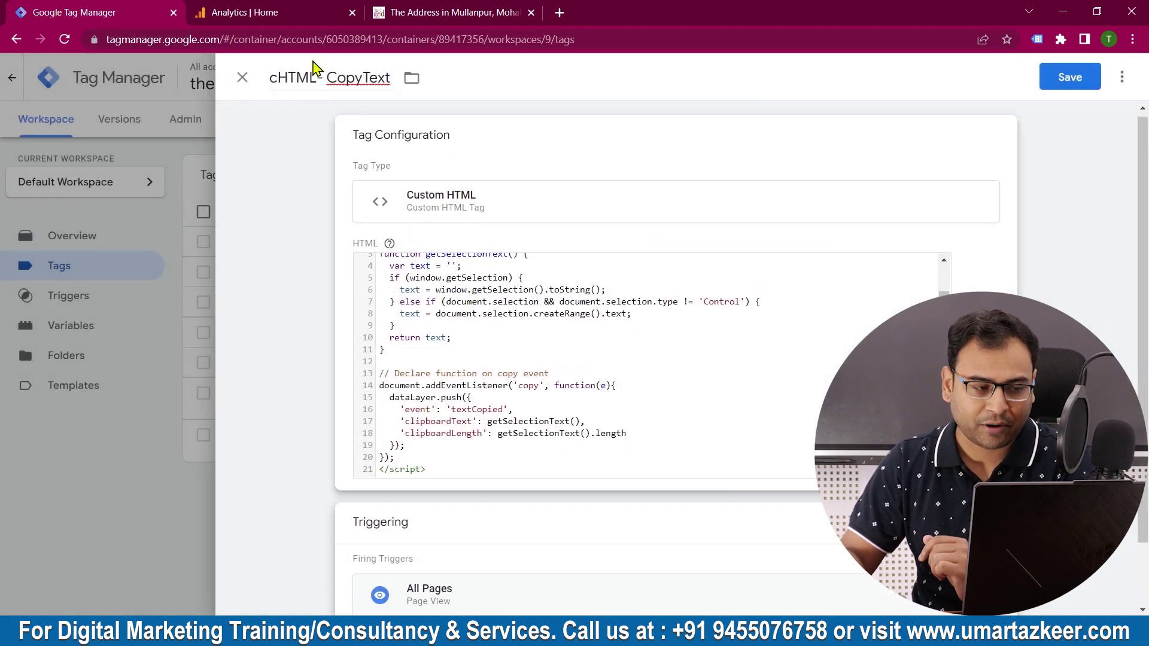
click(1072, 78)
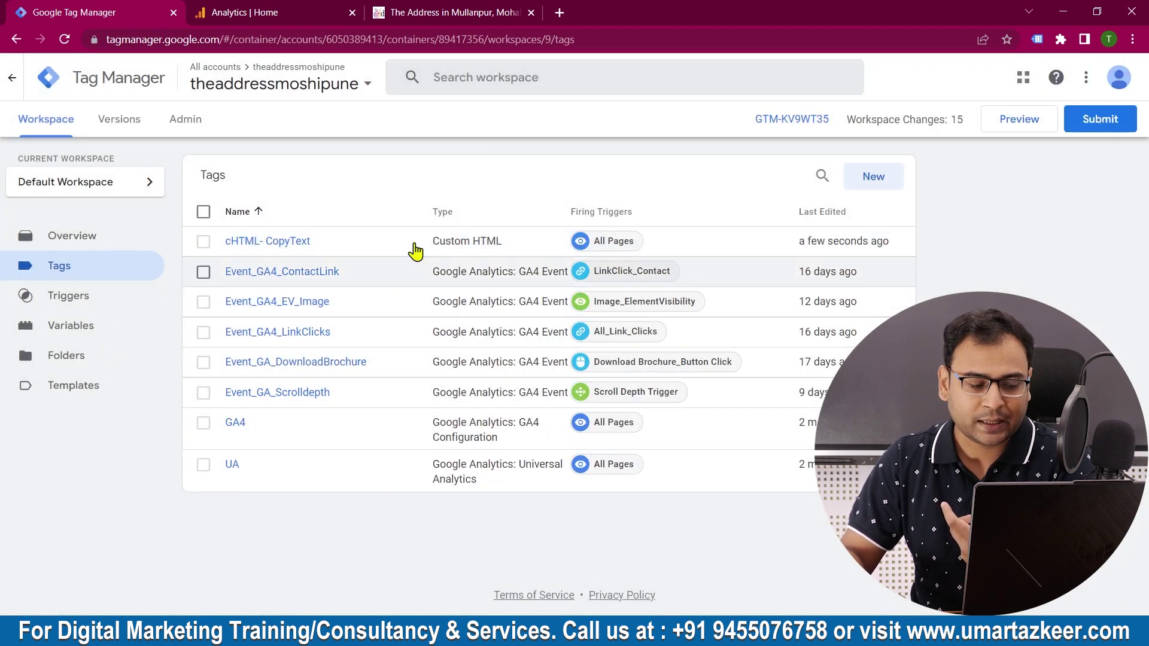
click(1019, 119)
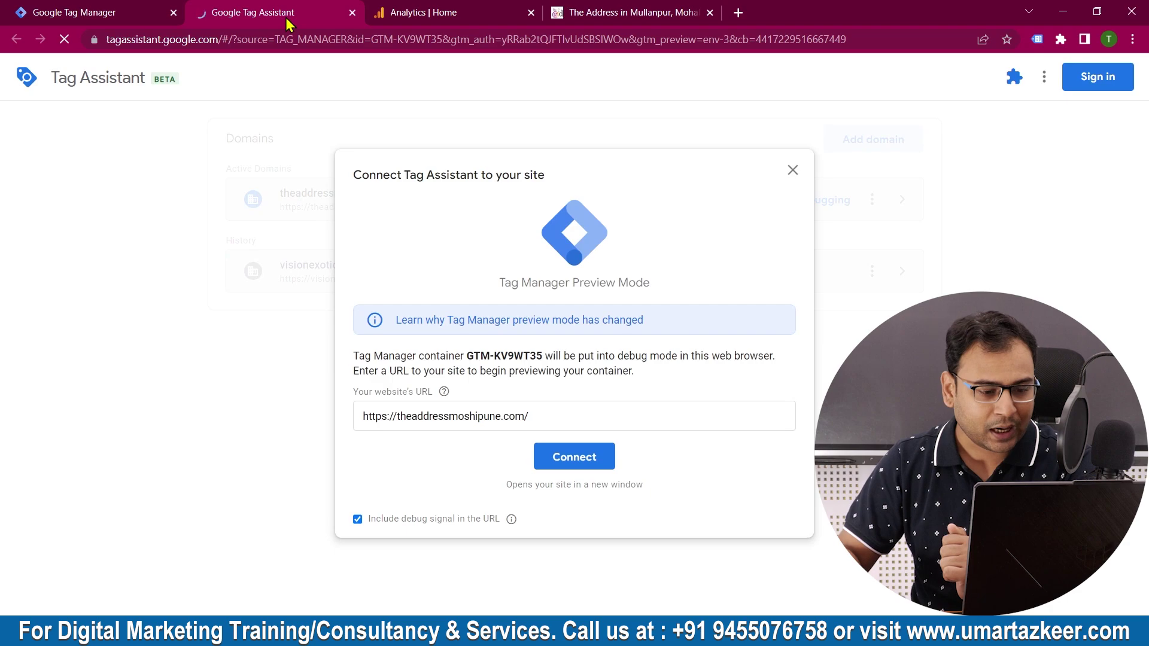
click(561, 455)
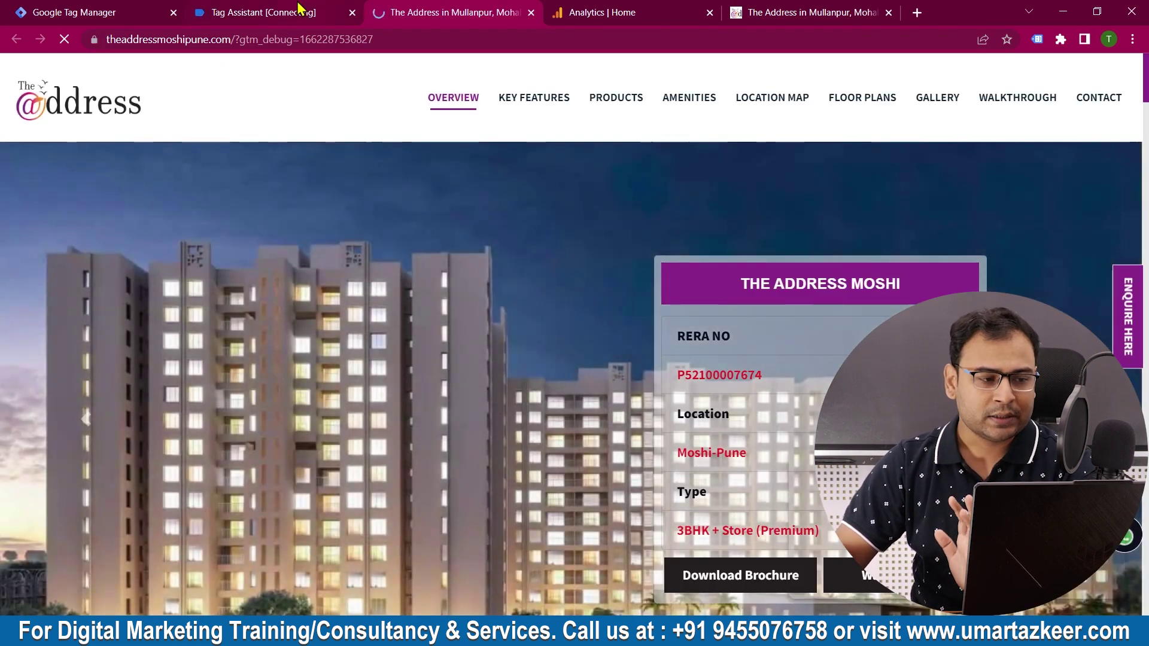
click(299, 8)
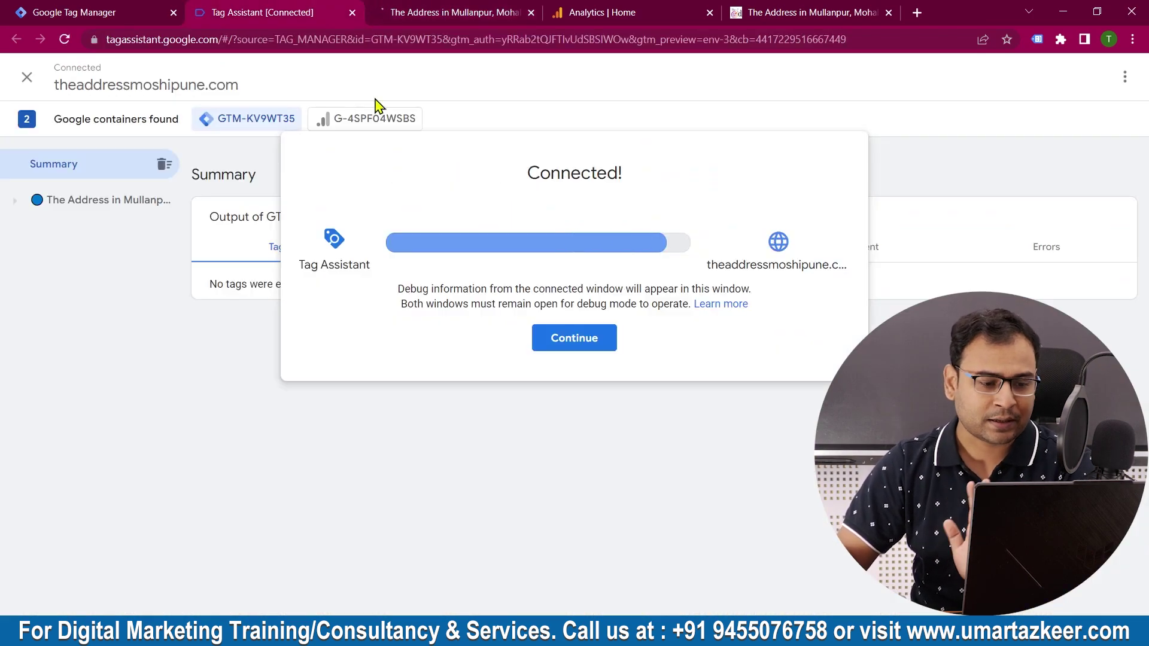
click(593, 345)
Step: On the debug copy of the website, copy the overview sentence about the transition from ordinary living to High lifestyle living
click(454, 23)
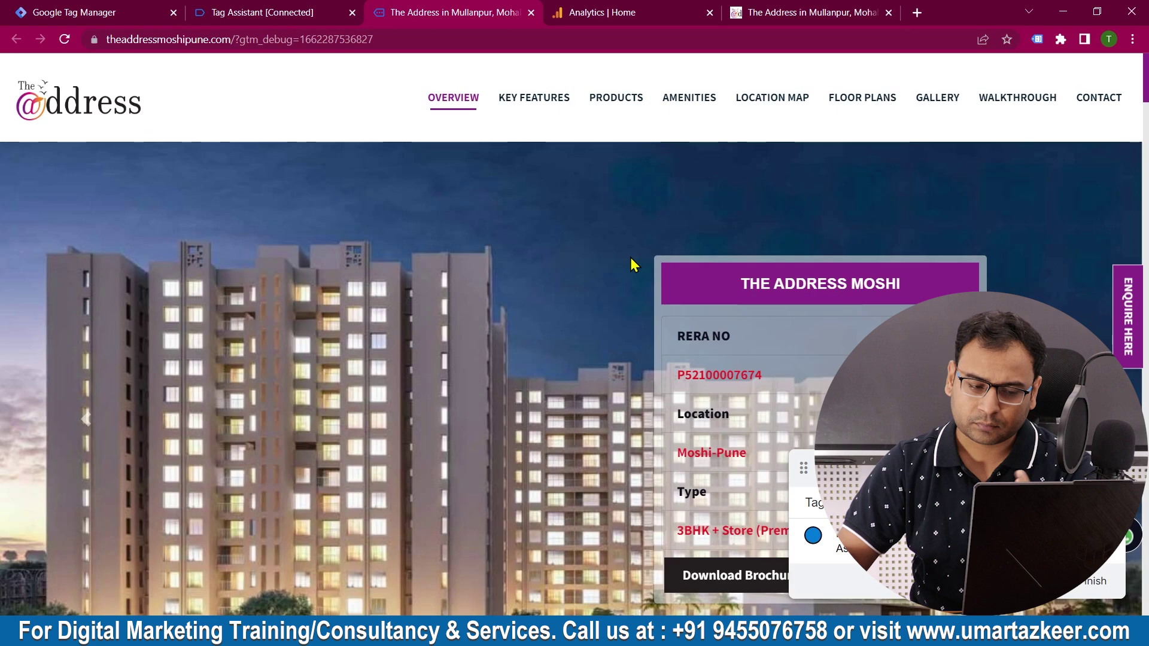
scroll(630, 257, down, 5)
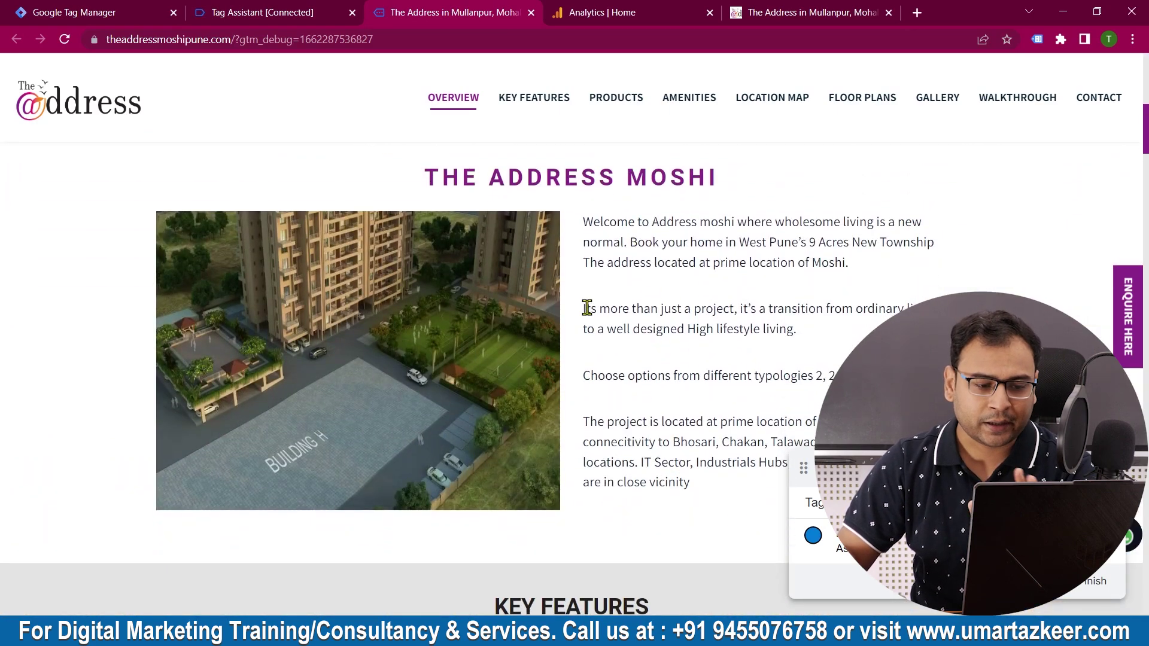
drag(586, 309, 793, 327)
right_click(741, 326)
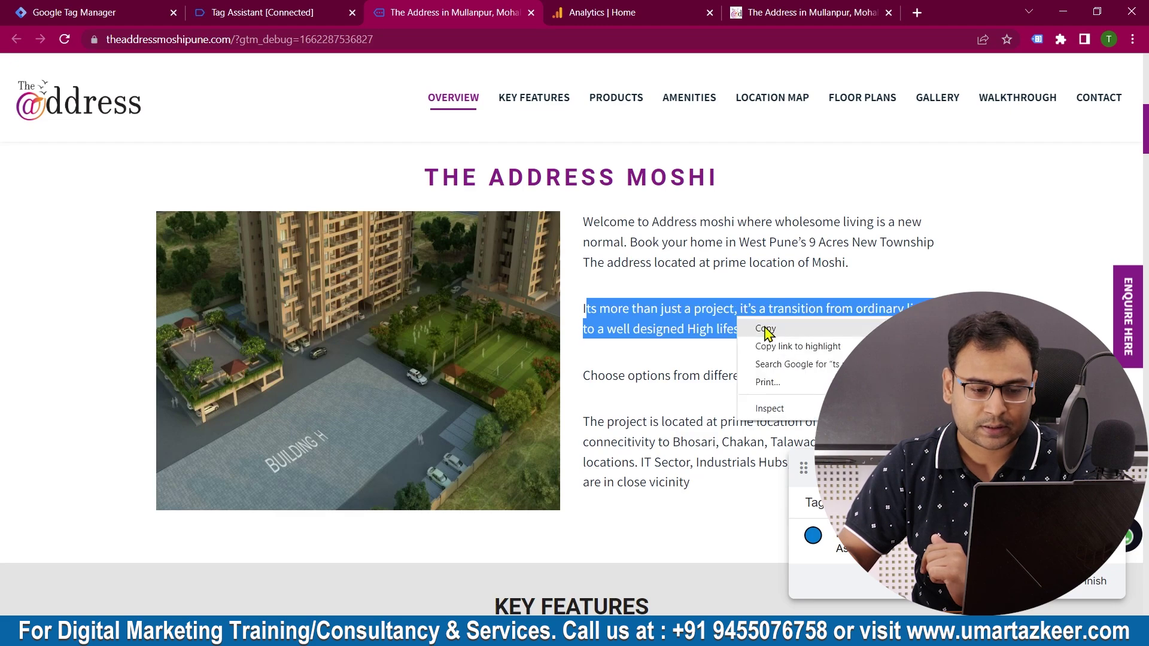
click(759, 327)
Step: Inspect the textCopied event's data layer in Tag Assistant, focusing on the clipboardText value
click(267, 12)
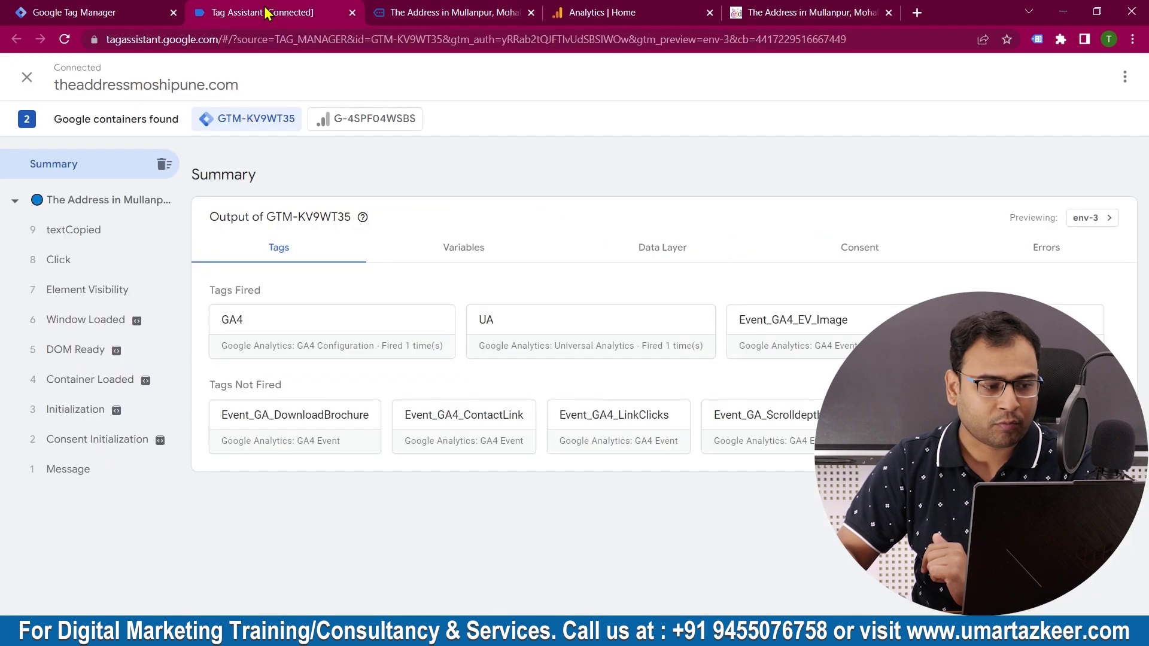
click(66, 235)
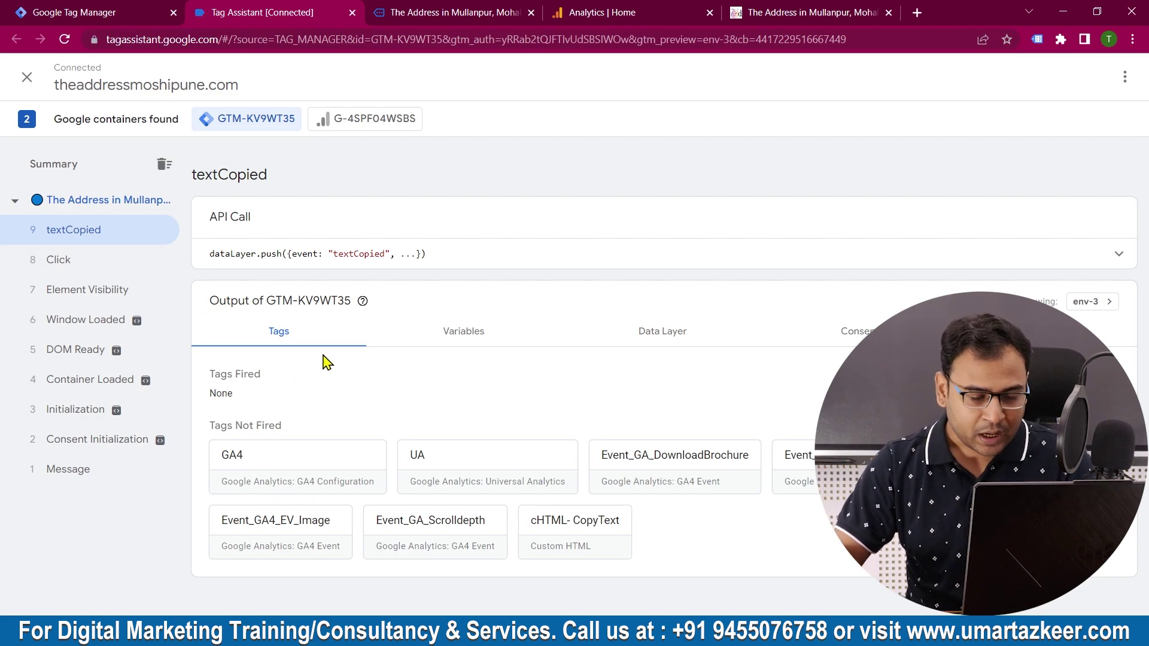
click(688, 332)
scroll(463, 353, down, 2)
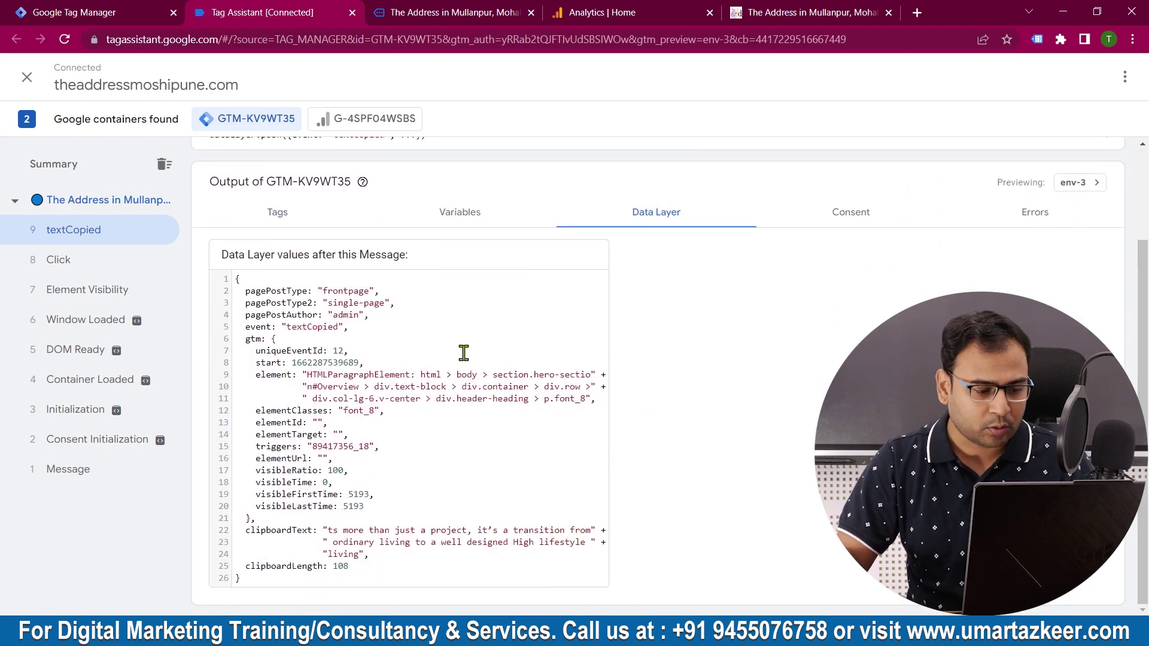
drag(309, 530, 368, 551)
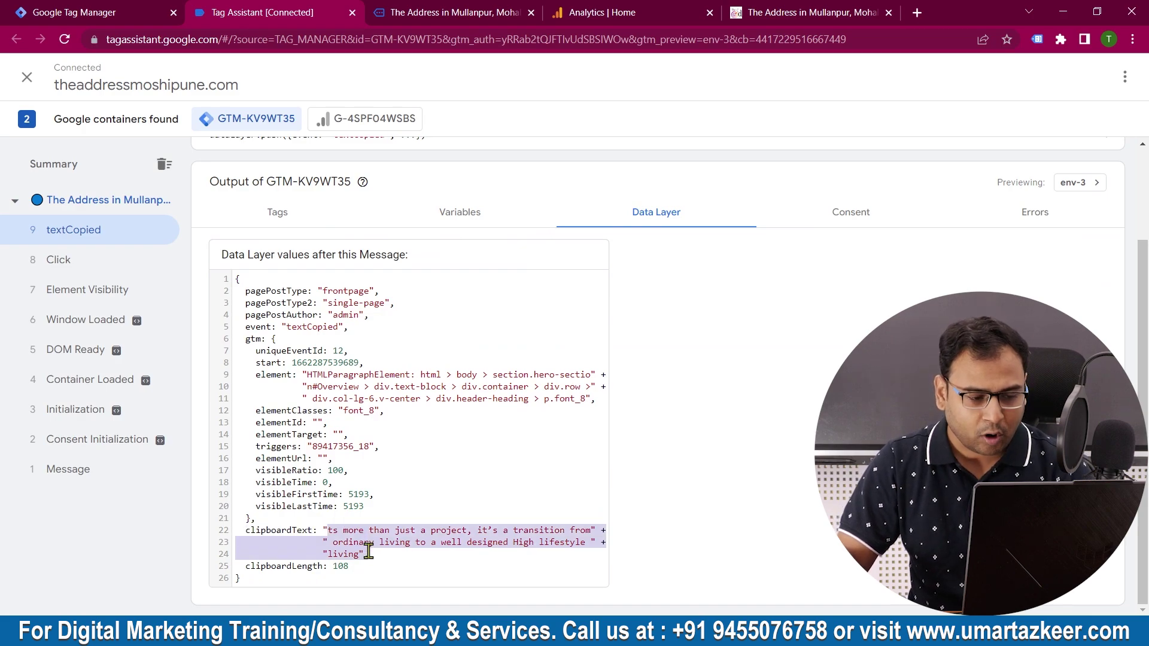
Step: Compare the sentence highlighted on the original website page with the clipboardText value in the Tag Assistant data layer
click(796, 12)
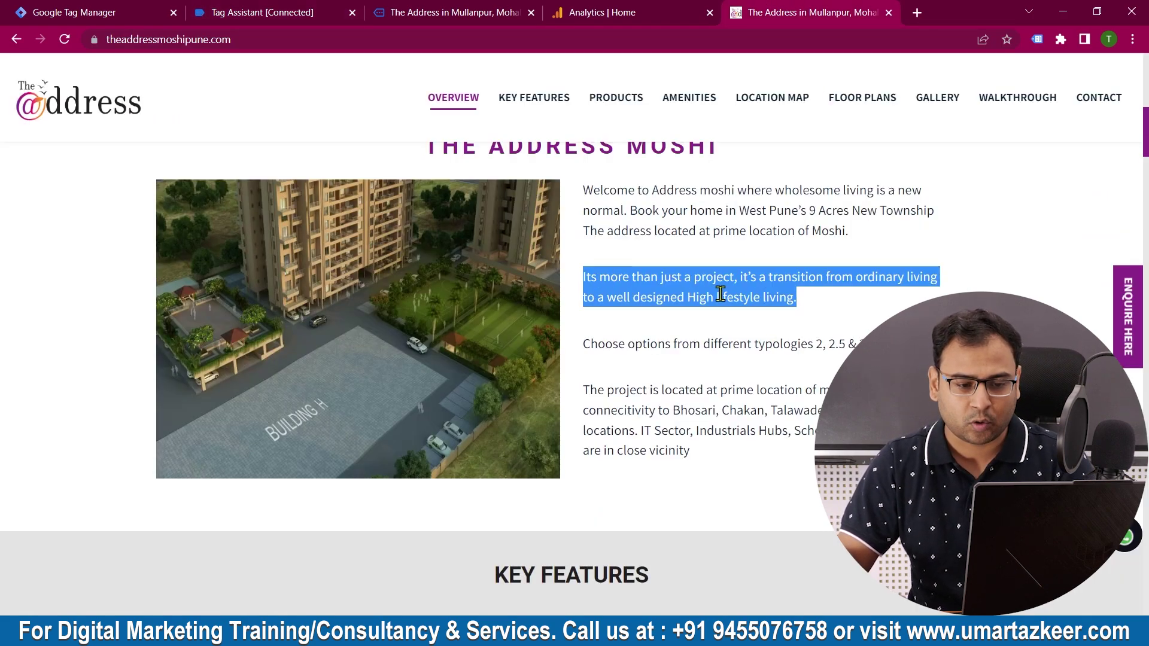
click(361, 9)
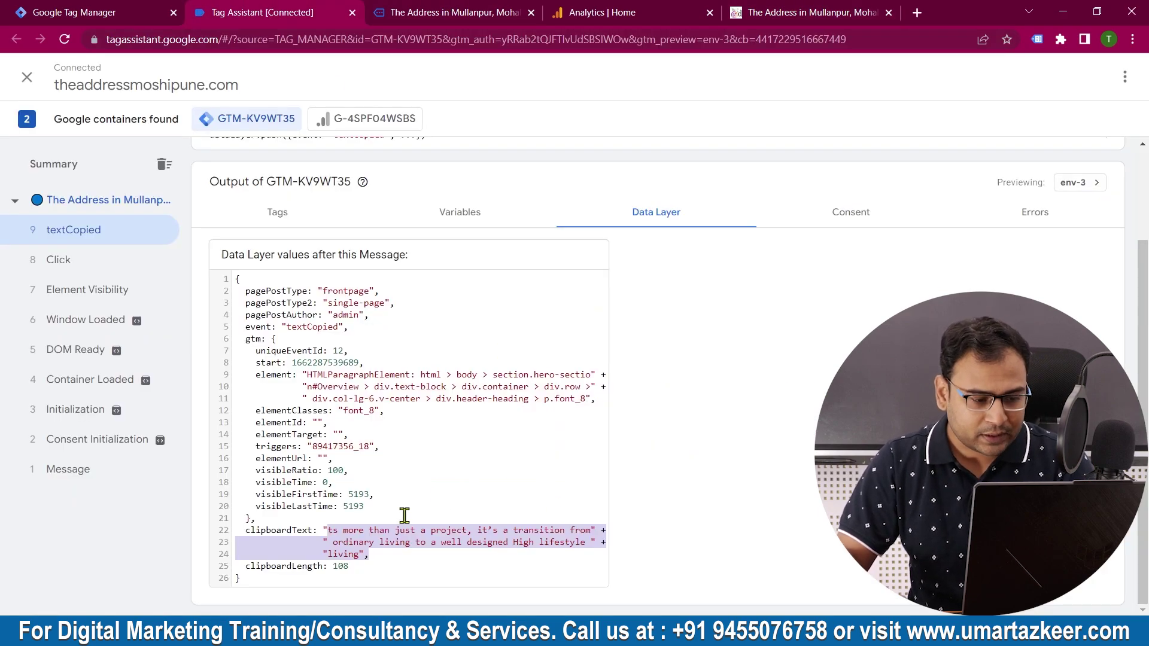
click(380, 542)
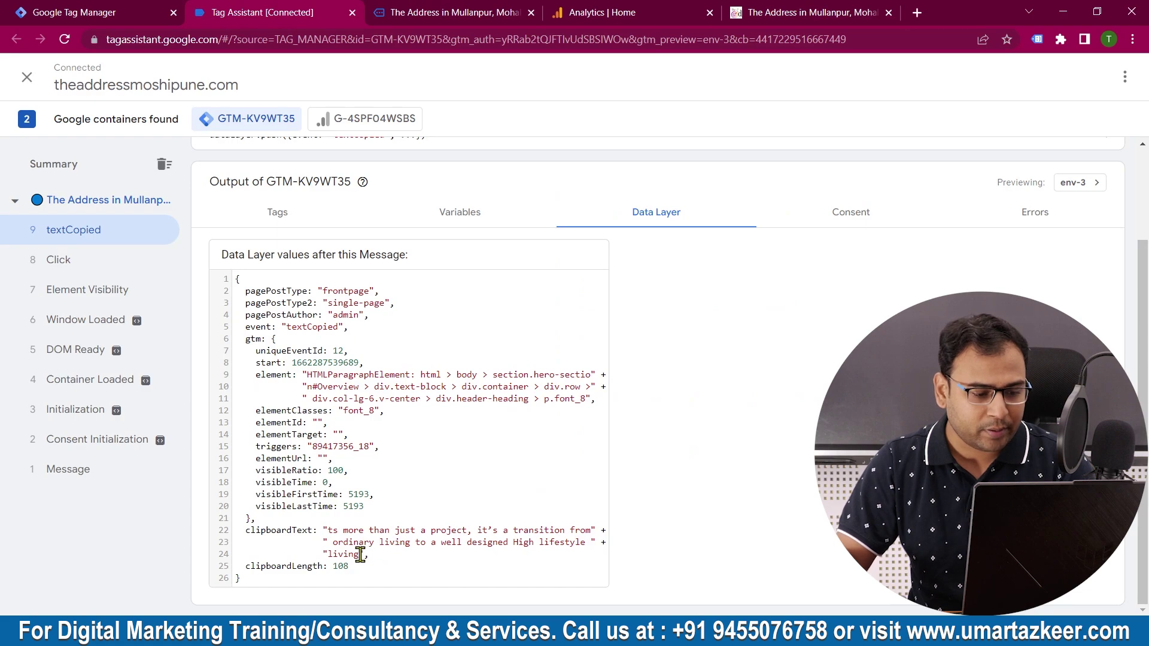
drag(360, 555, 327, 531)
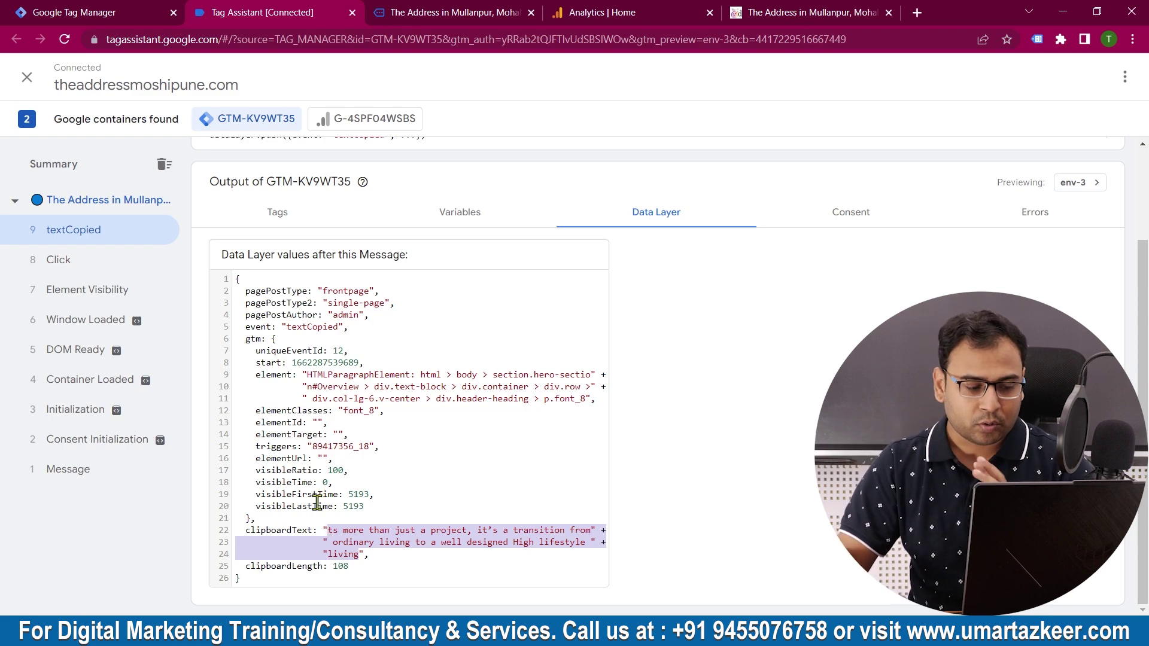
Step: Check the textCopied event's variables list against its data layer values for clipboardText and clipboardLength variables
click(452, 213)
scroll(500, 386, down, 8)
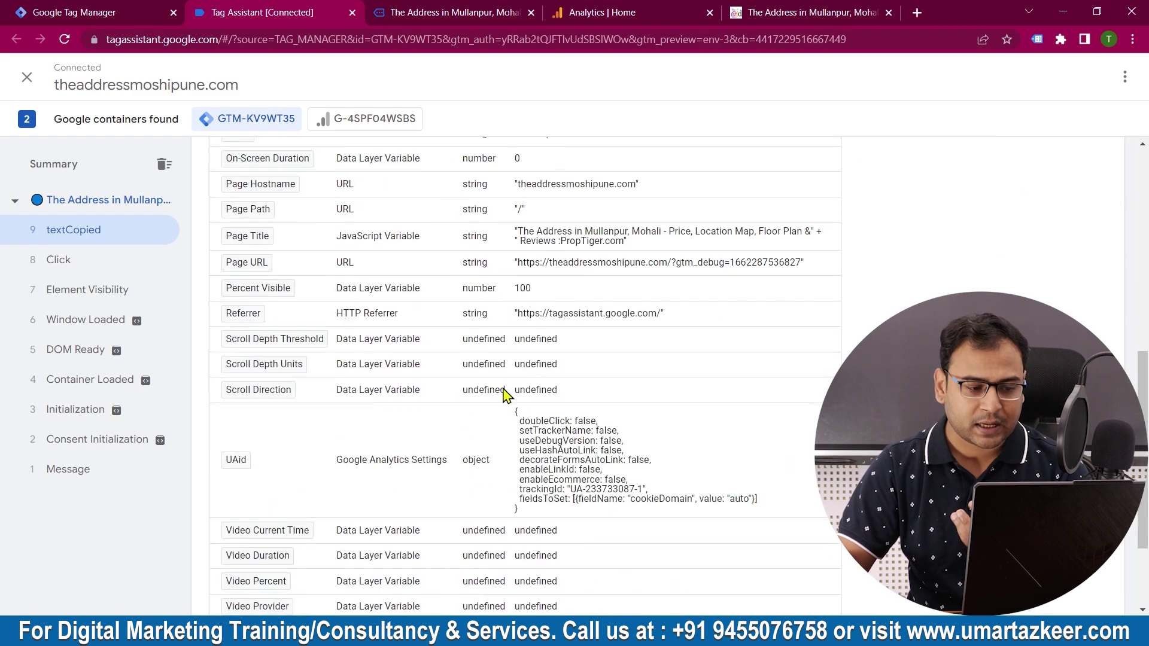
scroll(606, 287, up, 1)
scroll(606, 287, up, 7)
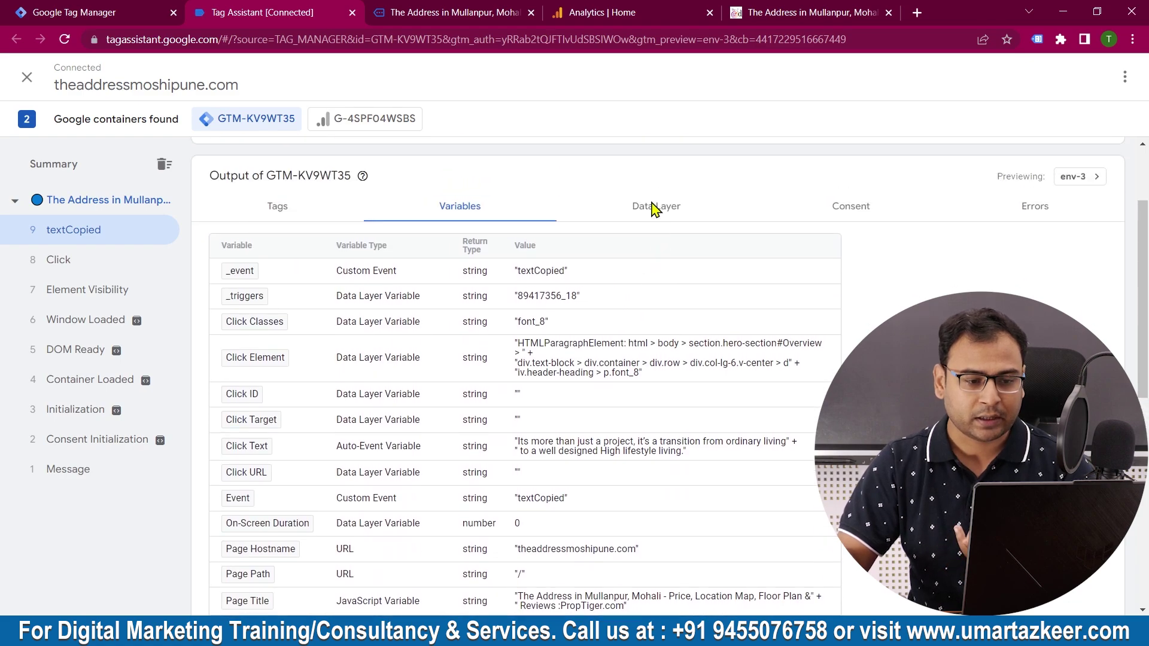
click(666, 219)
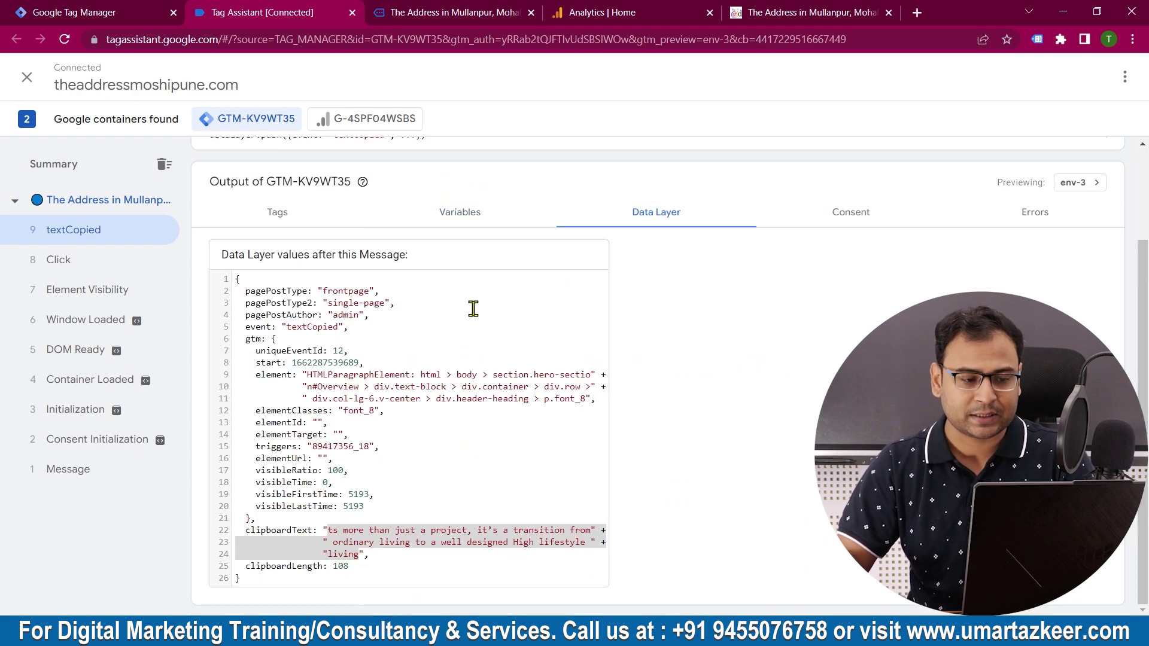
drag(267, 291, 350, 567)
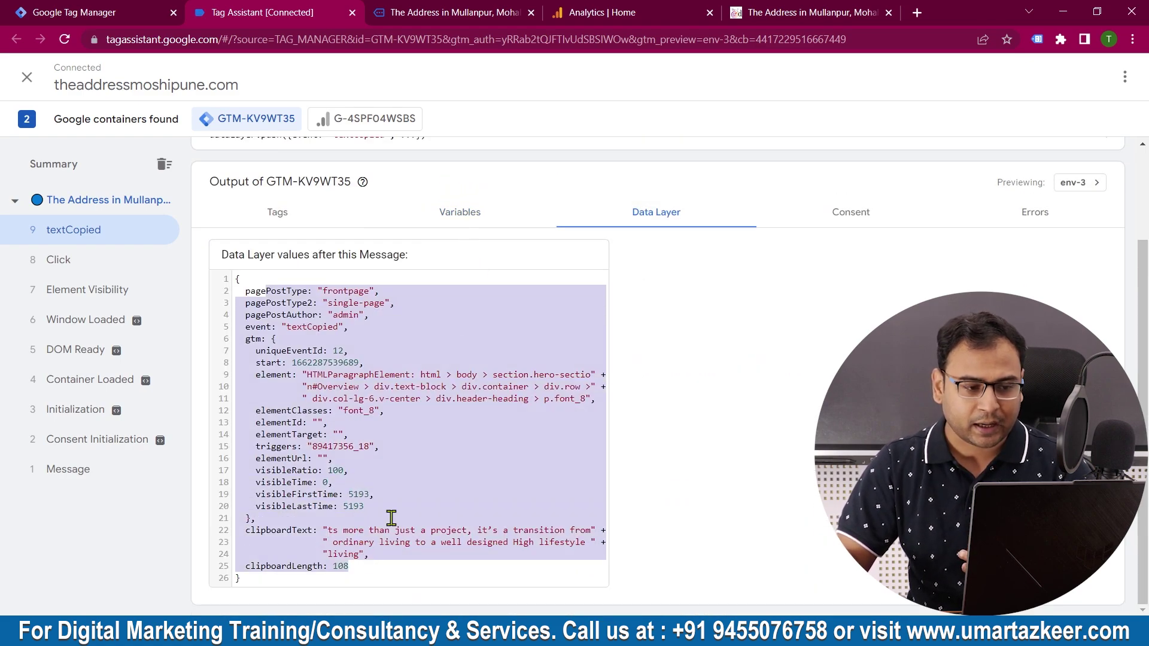
click(460, 213)
scroll(366, 443, down, 10)
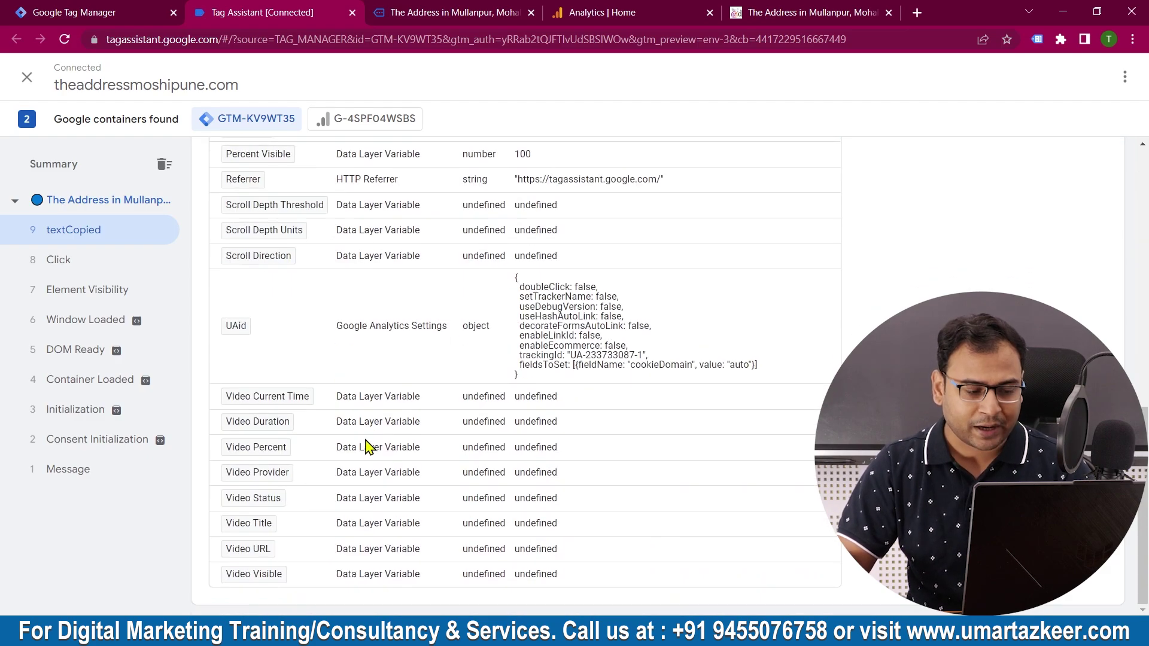
scroll(335, 473, up, 3)
scroll(320, 371, up, 7)
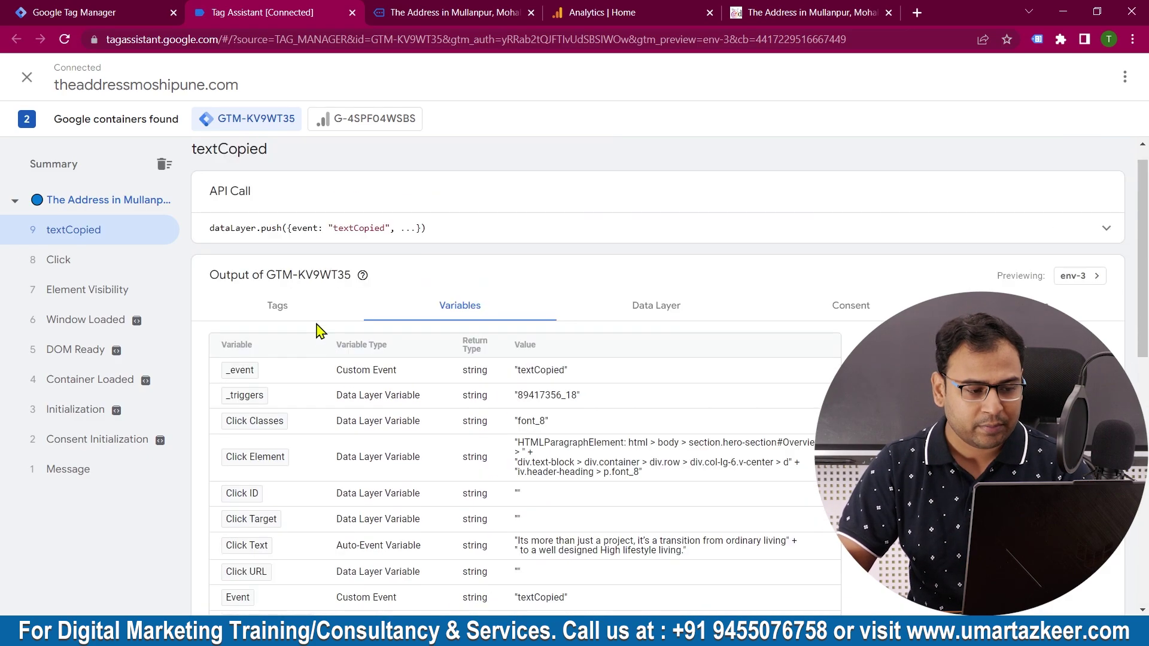
Step: Review the textCopied event's variables list and copy the clipboardText key name from its data layer values
scroll(257, 375, down, 10)
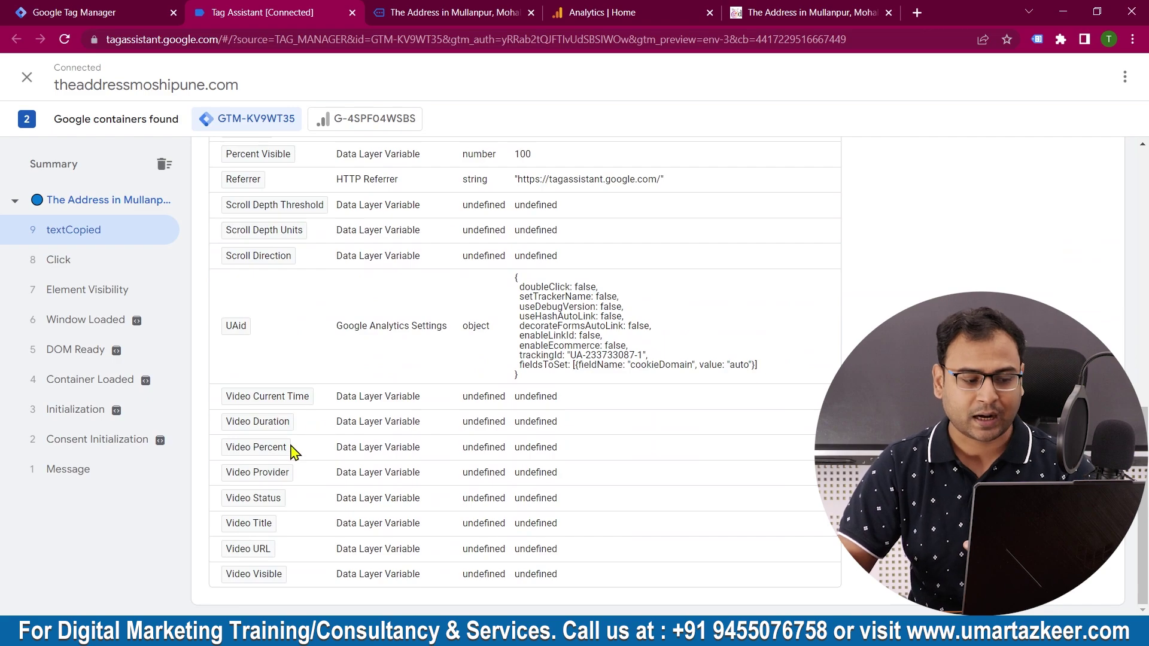
scroll(405, 431, up, 5)
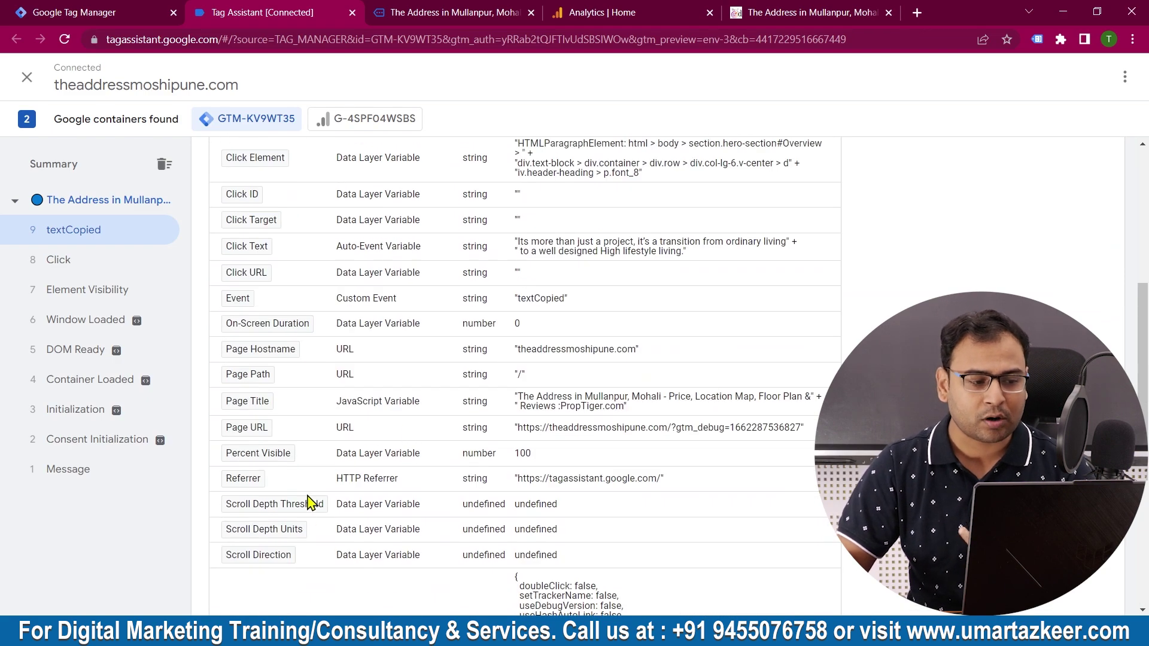
scroll(339, 496, up, 4)
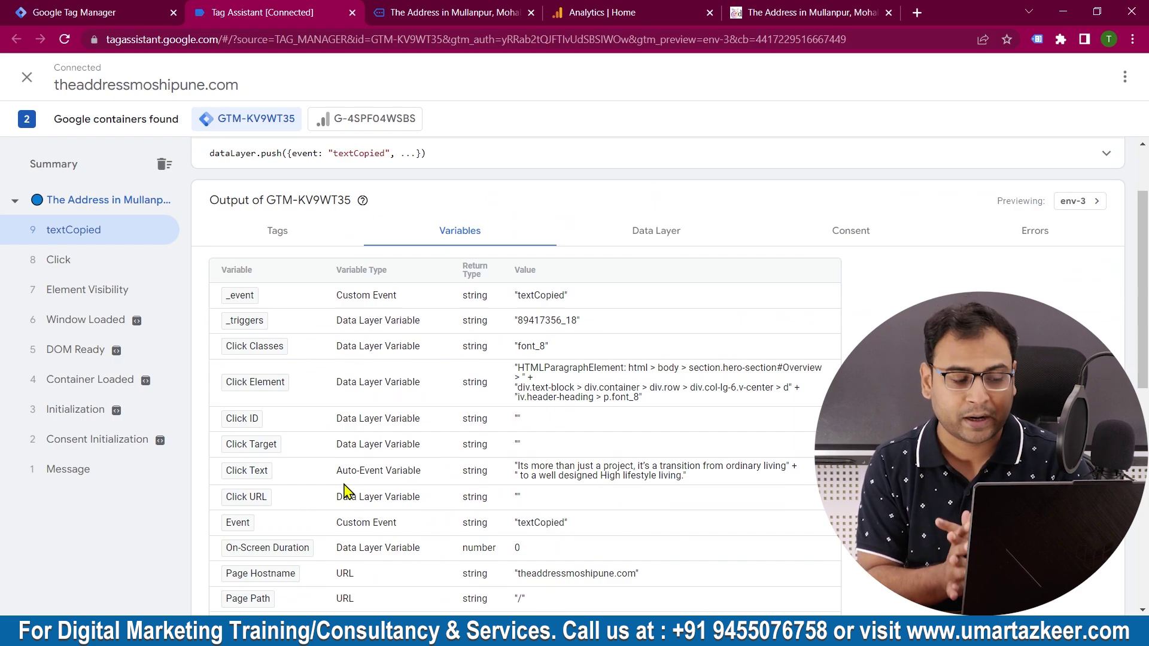
click(667, 232)
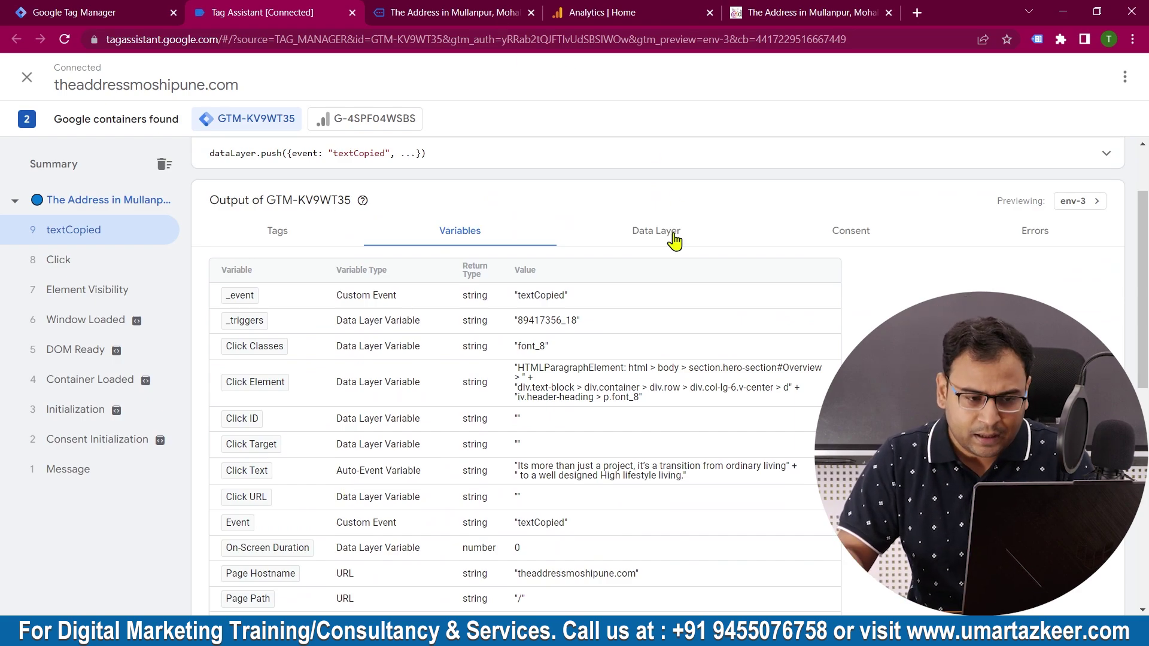
scroll(561, 430, down, 1)
drag(316, 534, 242, 532)
key(ctrl+c)
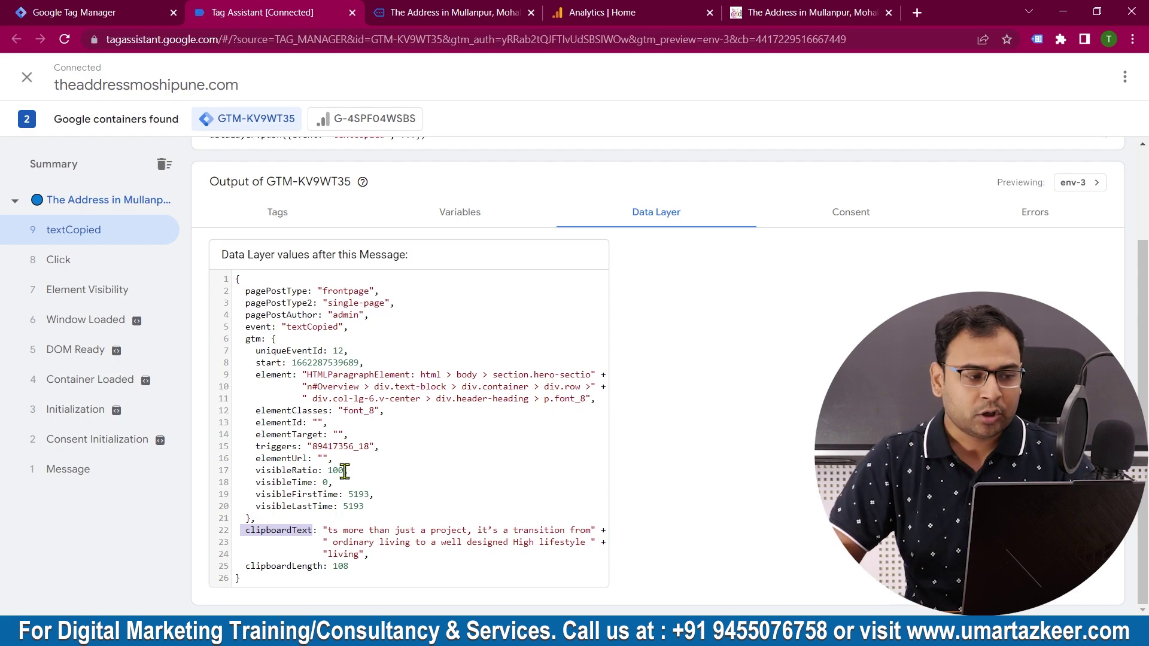
click(27, 77)
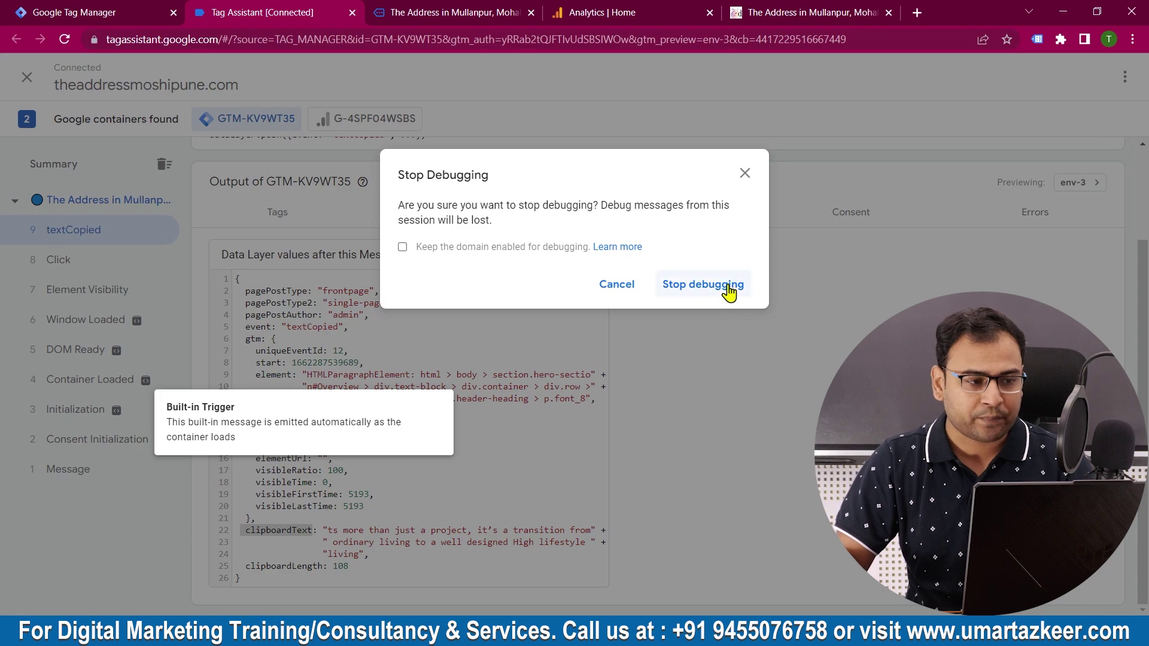
click(729, 292)
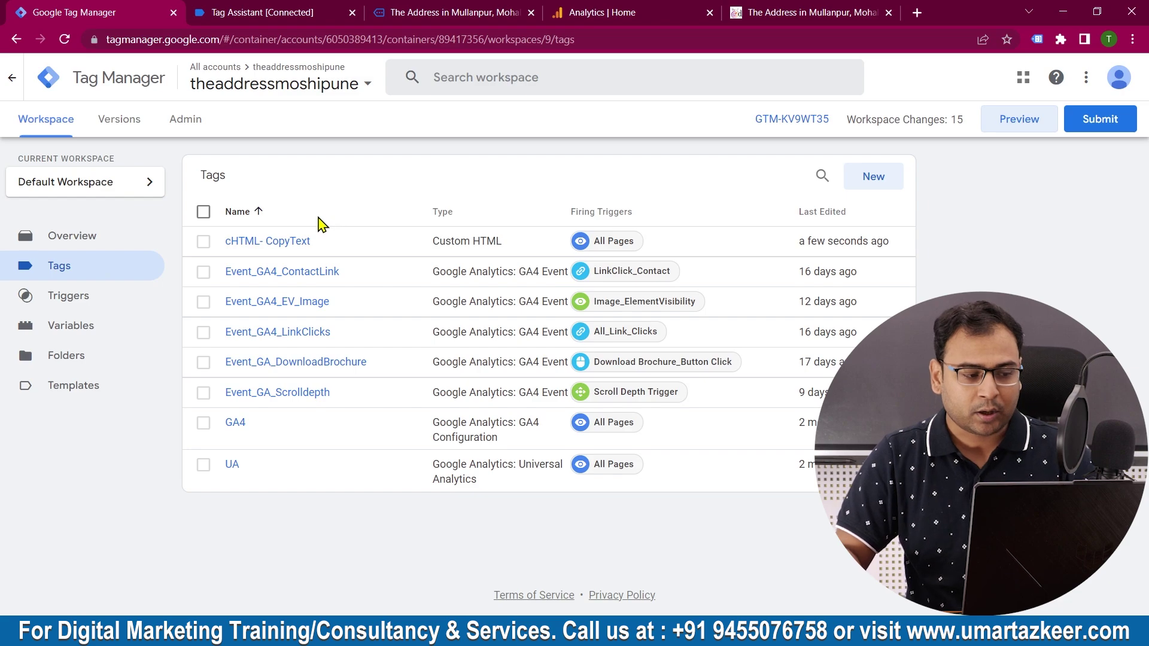
Step: Switch to Google Tag Manager and start a new user-defined variable named dlv-clipboardText
click(118, 333)
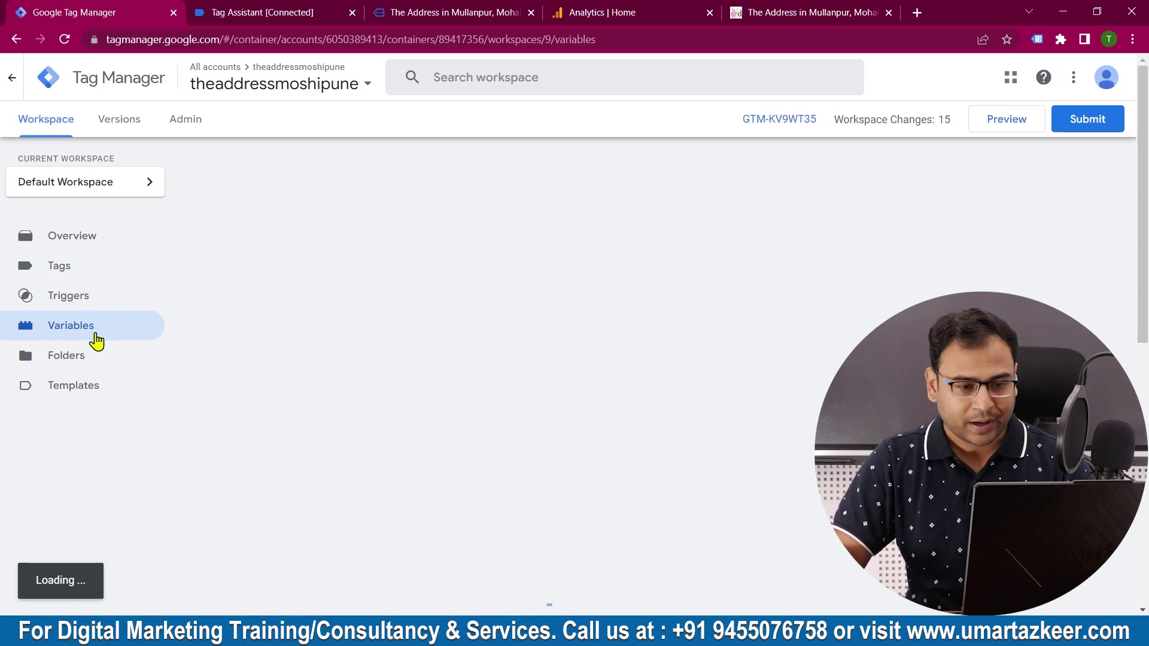
scroll(537, 272, down, 9)
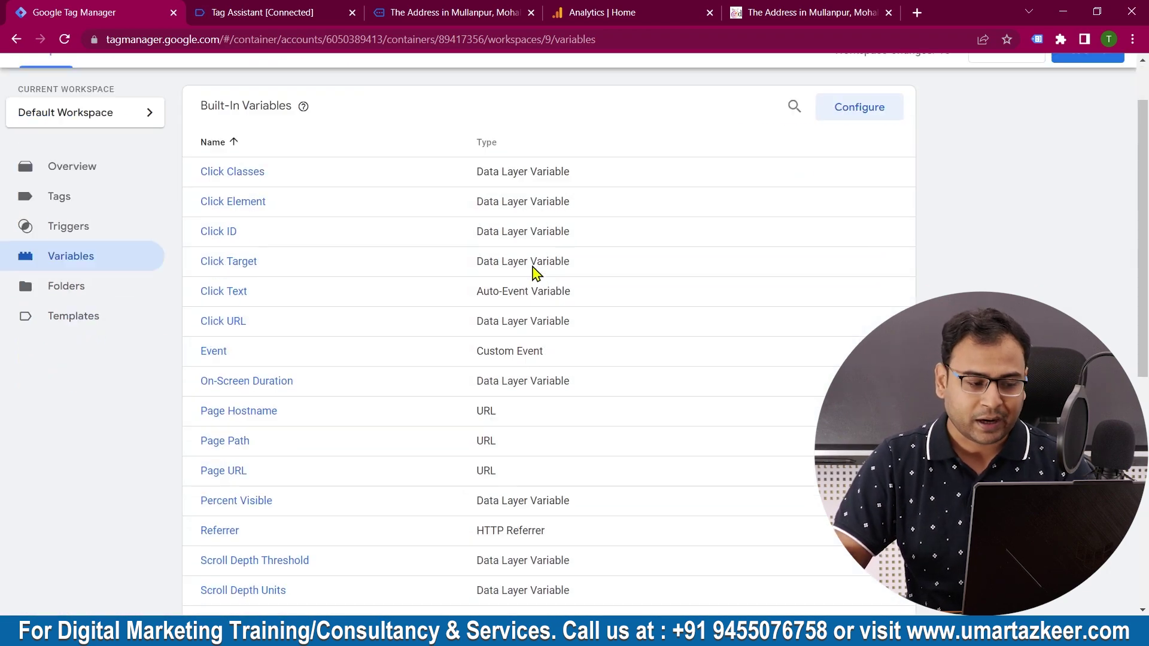
click(885, 445)
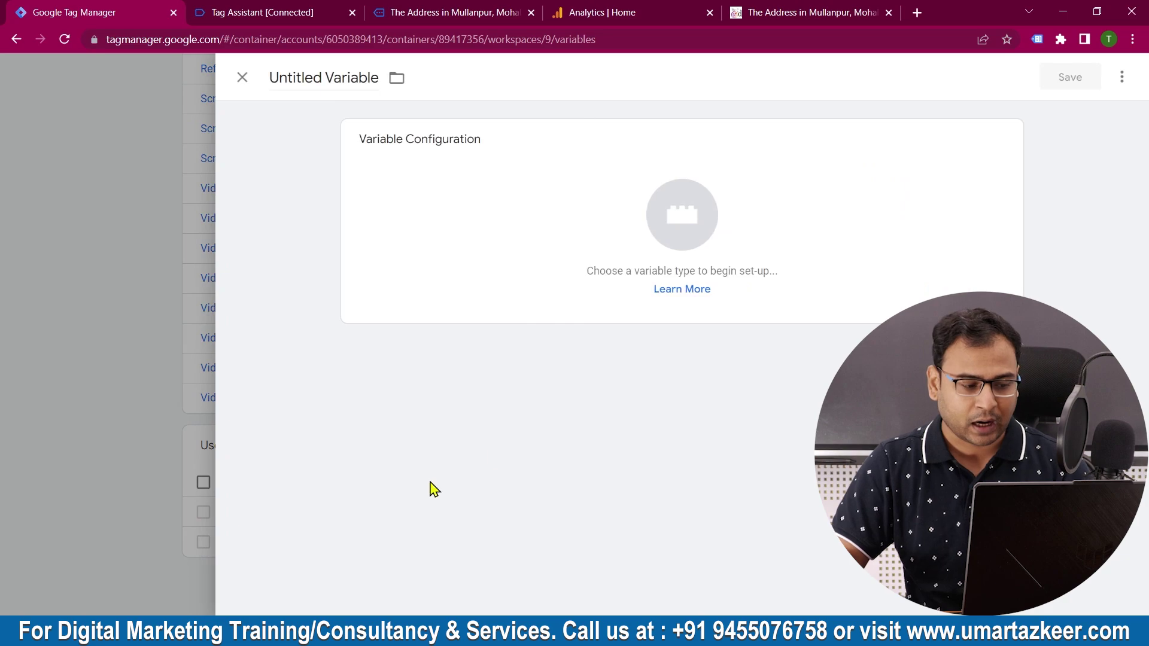
click(202, 470)
click(886, 445)
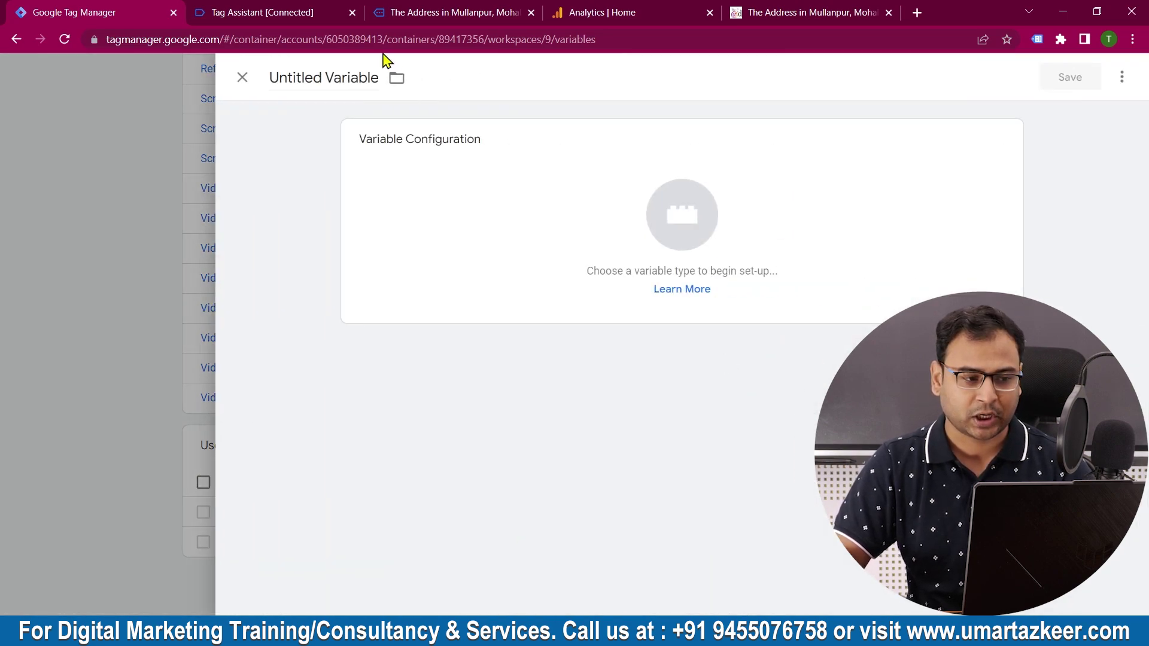
click(346, 90)
text(dlv)
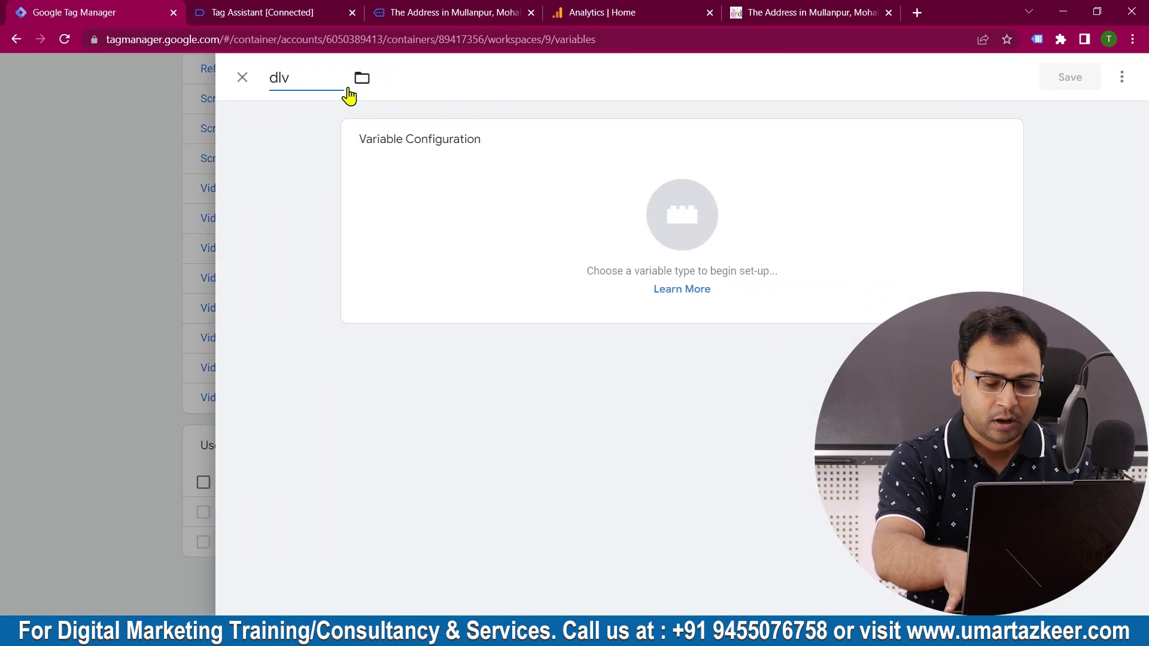
text(-)
key(ctrl+v)
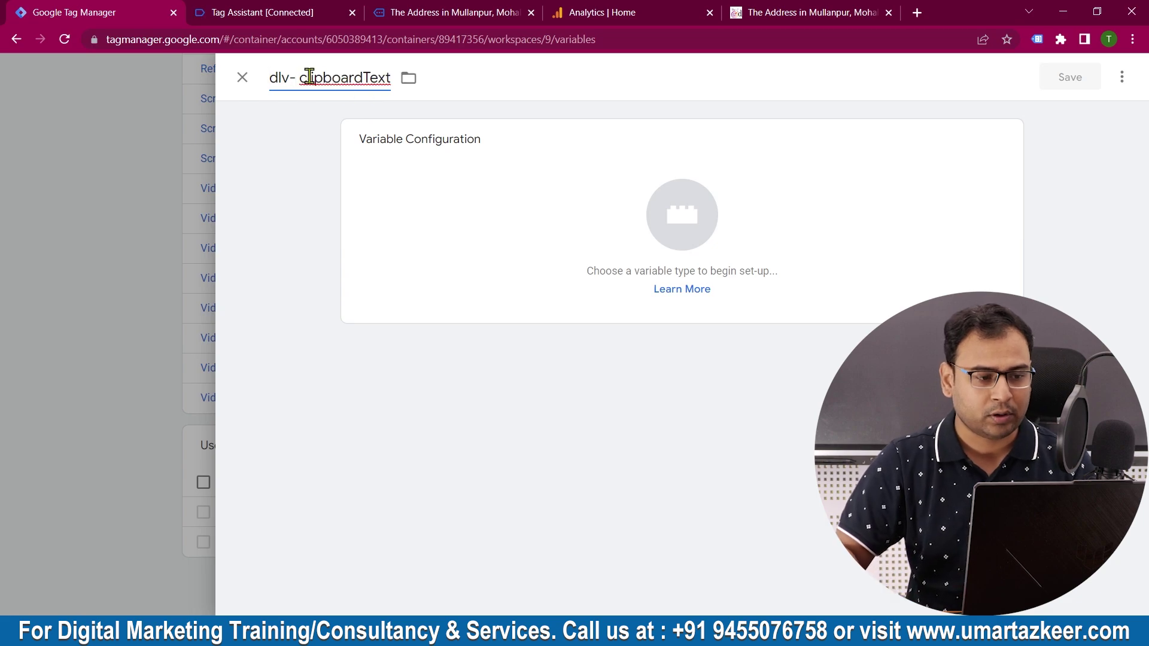
key(BackSpace)
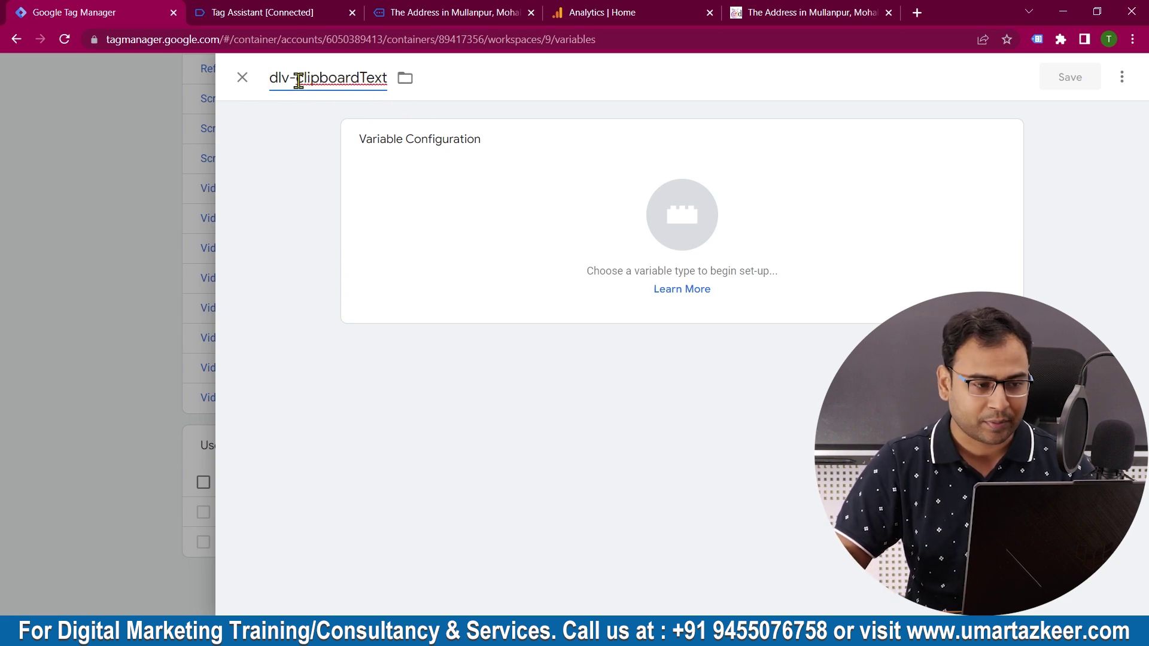
Step: Configure the new variable as a Data Layer Variable with the data layer variable name clipboardText, and save it
drag(297, 81, 392, 86)
key(ctrl+c)
click(541, 244)
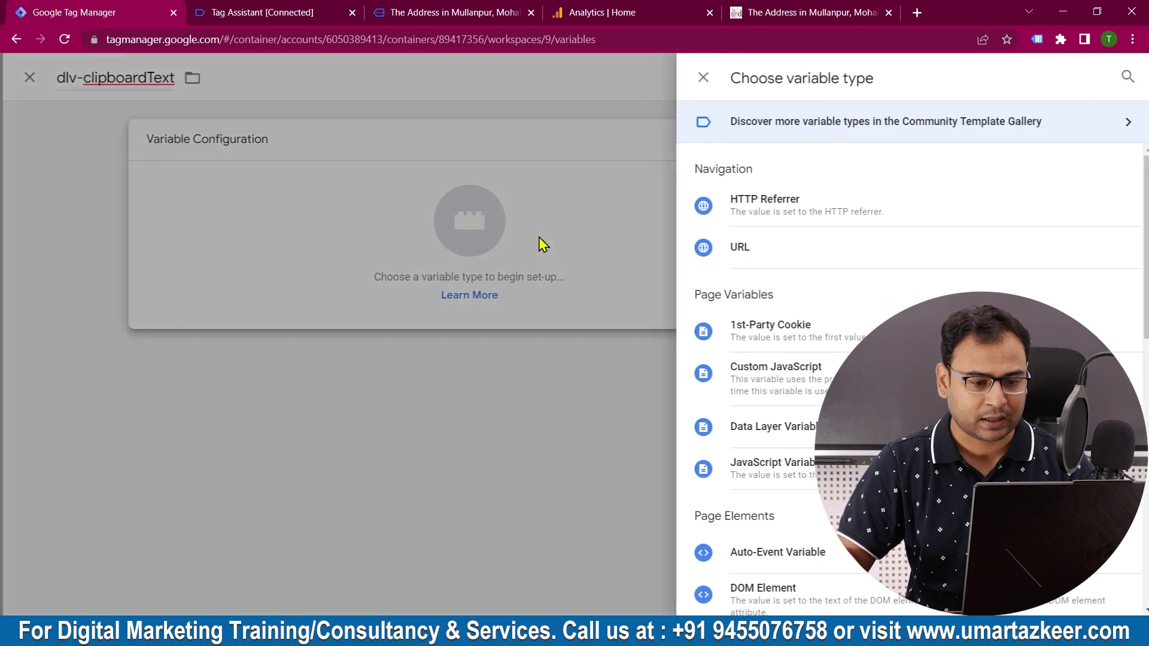
scroll(897, 426, down, 4)
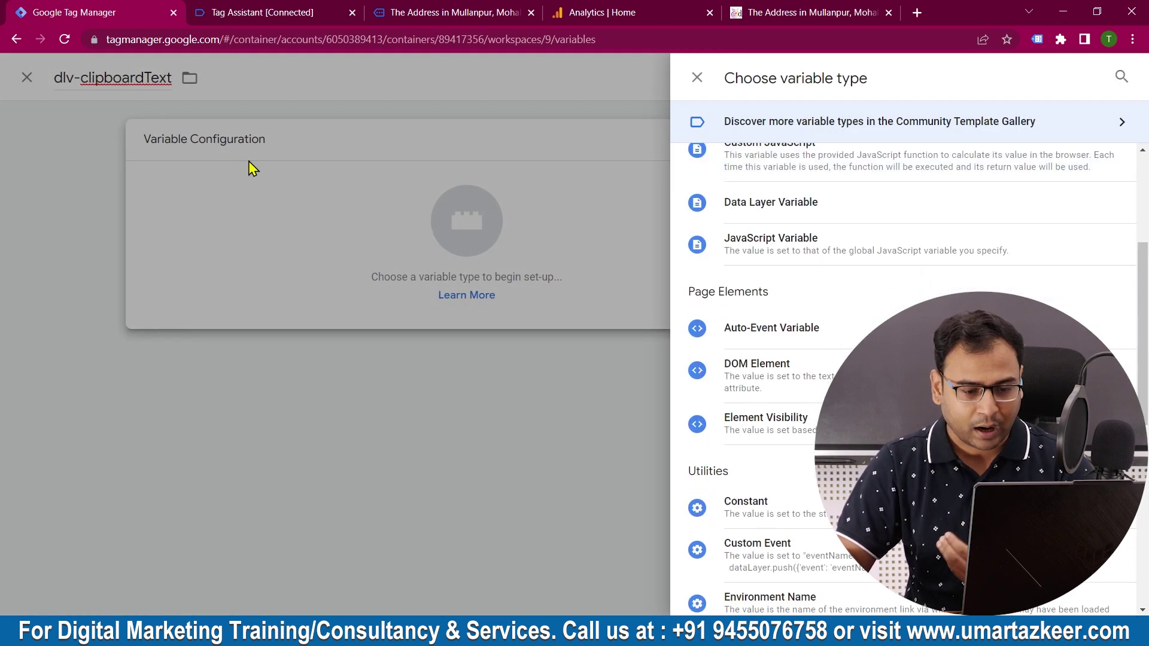
scroll(777, 405, down, 4)
scroll(777, 405, down, 3)
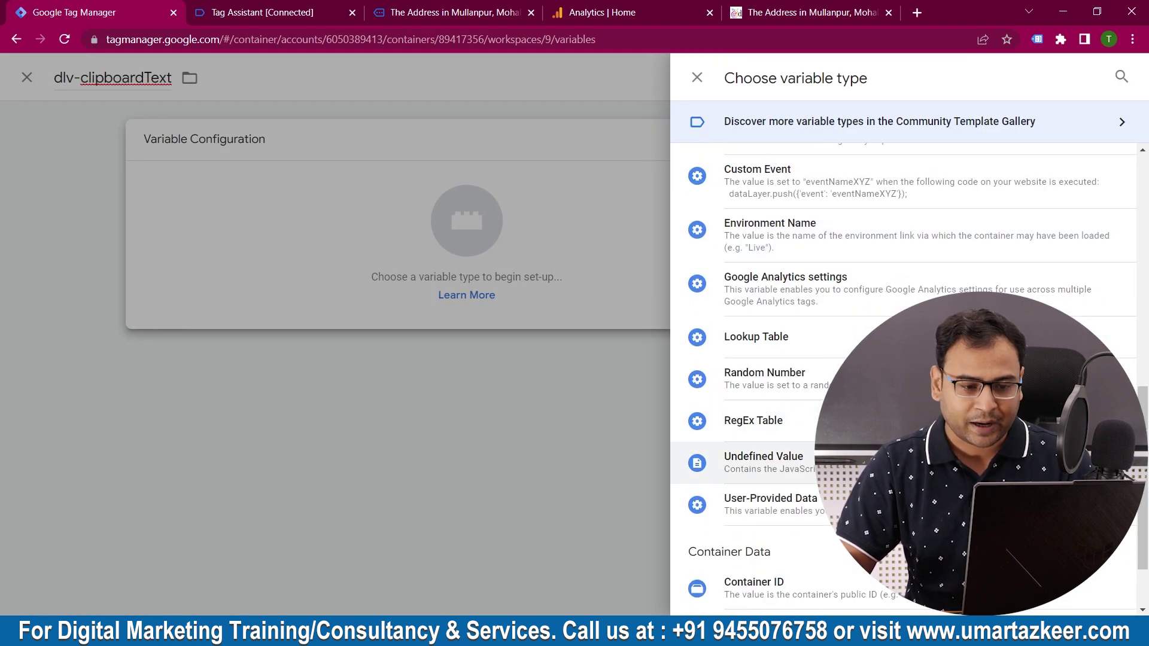
scroll(832, 366, up, 7)
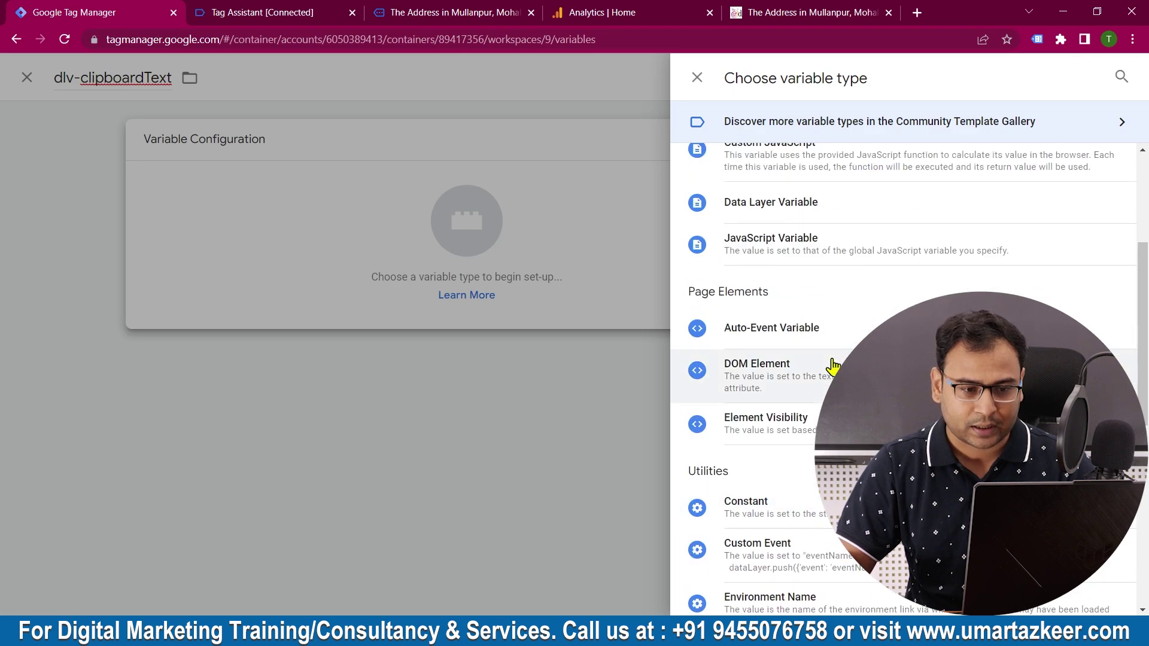
click(748, 202)
click(421, 284)
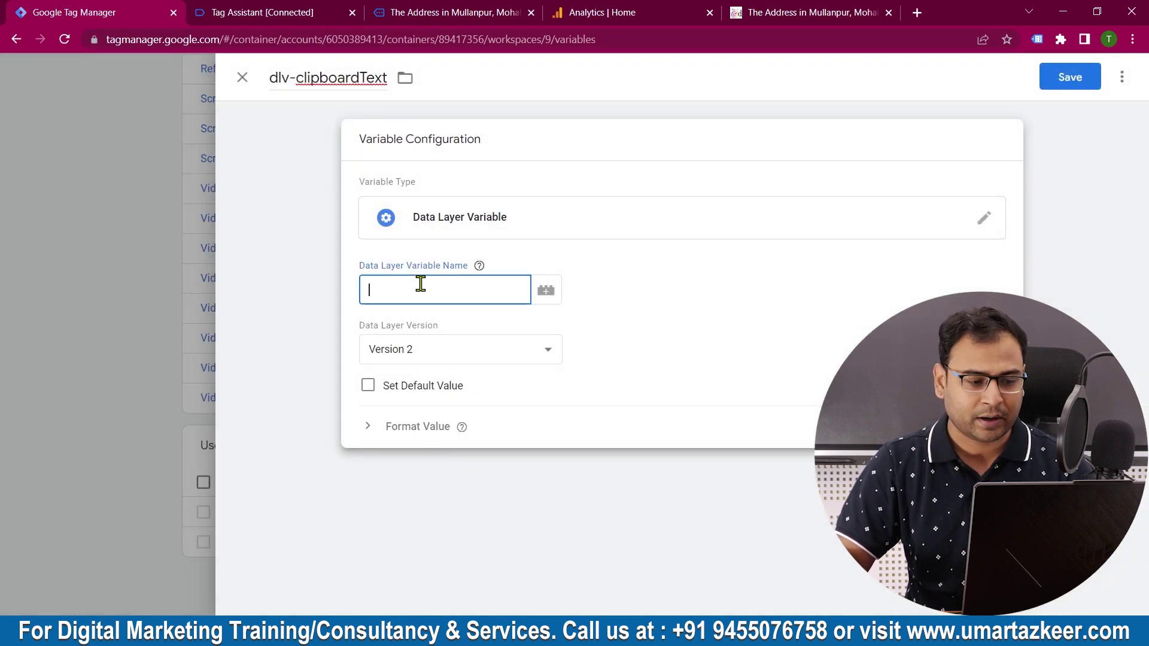
key(ctrl+v)
click(1069, 78)
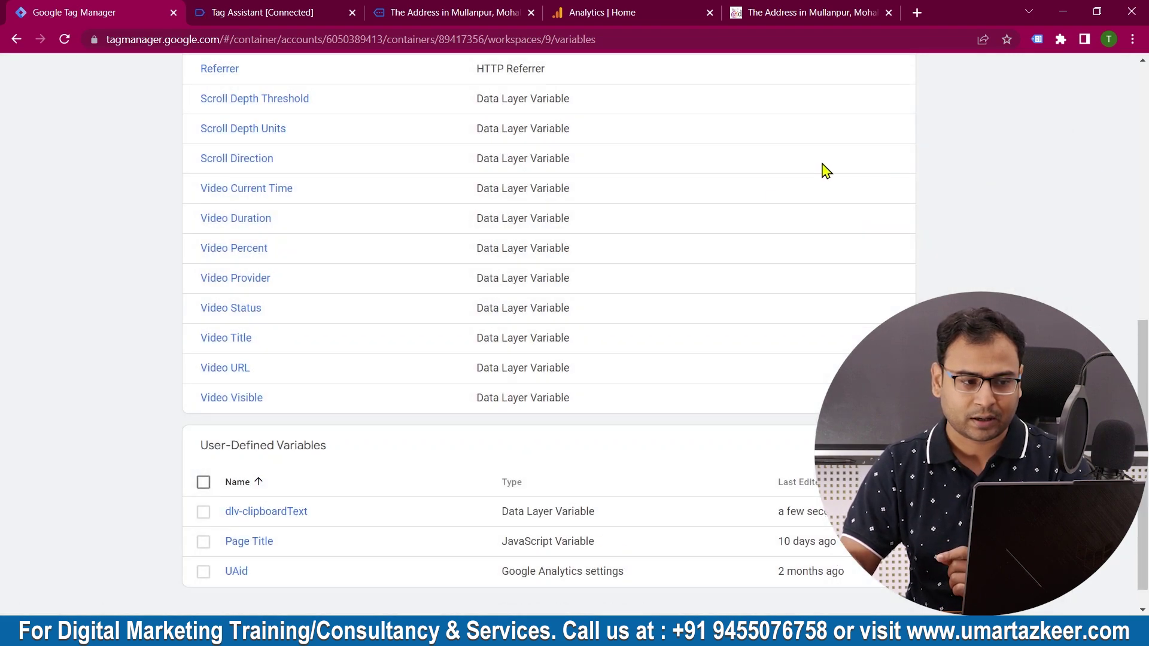
Step: Start a new trigger in the workspace and name it TextCopied
scroll(838, 230, up, 4)
scroll(868, 230, up, 5)
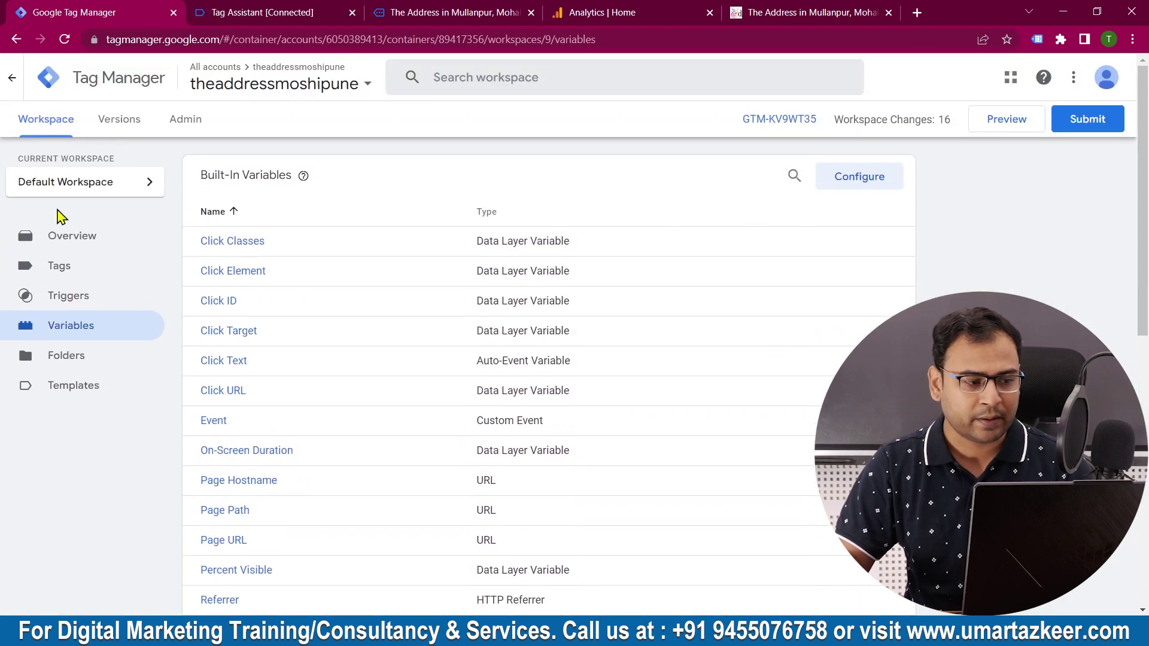
click(59, 266)
click(72, 299)
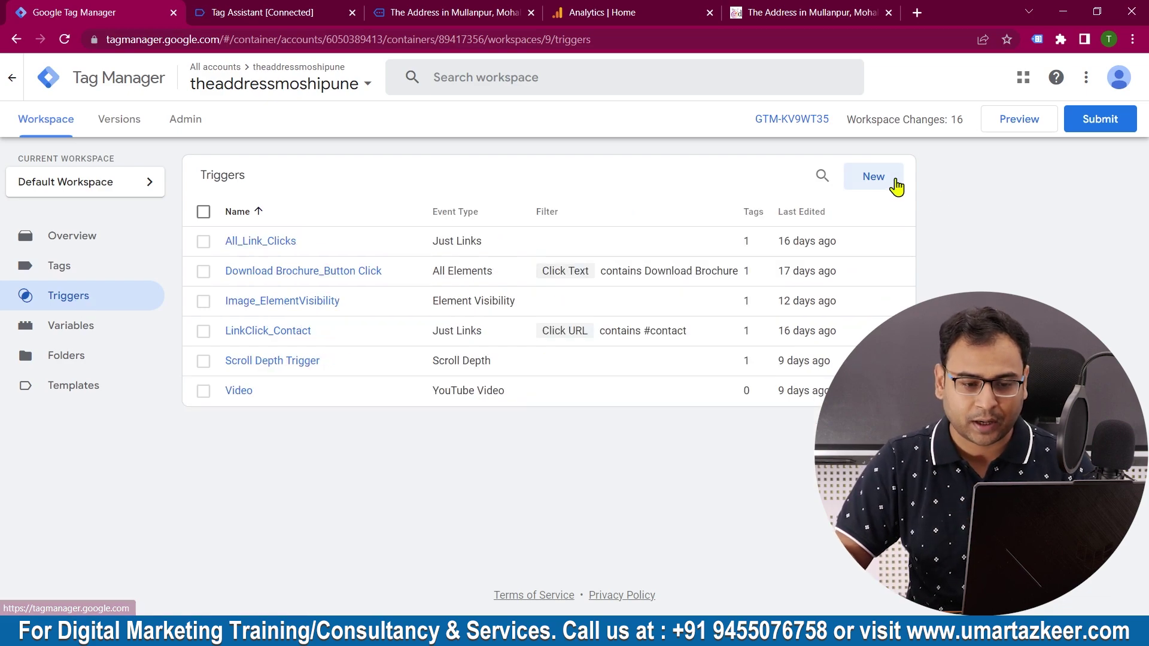
click(870, 178)
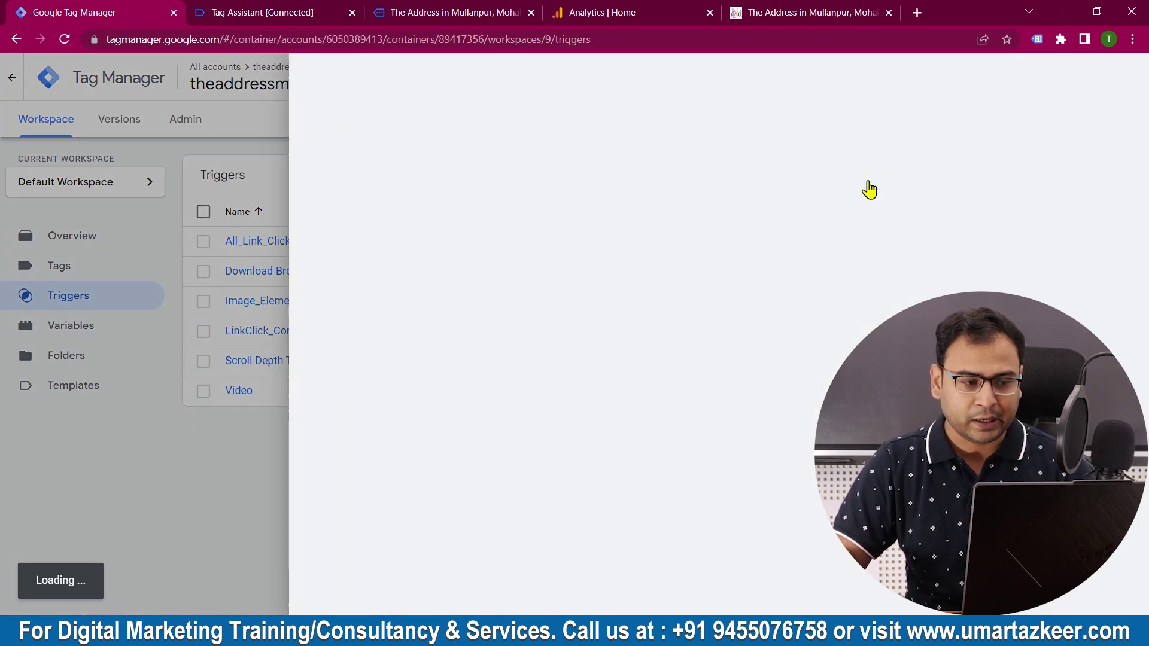
click(315, 84)
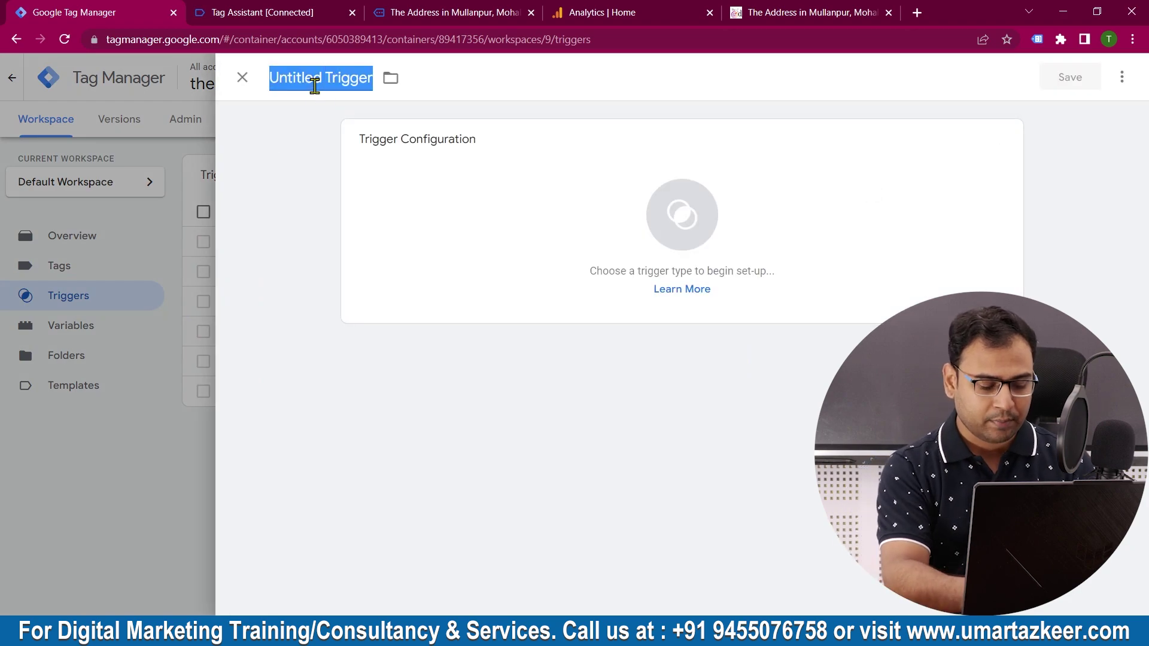
text(TextCop)
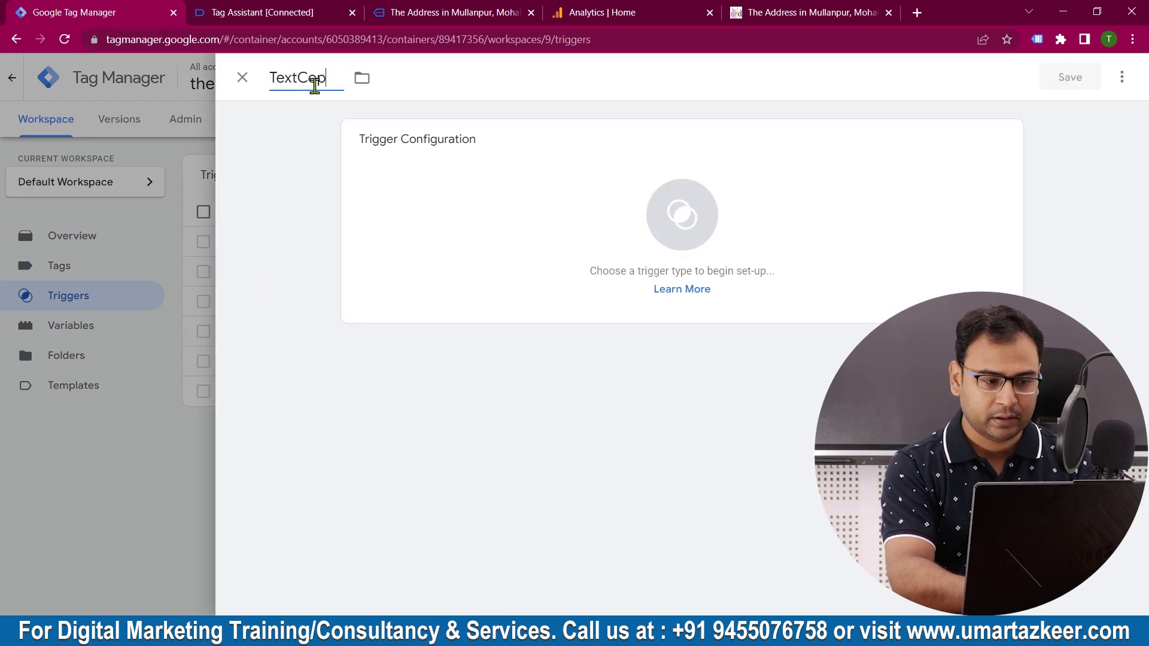
text(ies)
key(BackSpace)
text(d)
Step: Set the TextCopied trigger's type to Custom Event
click(682, 216)
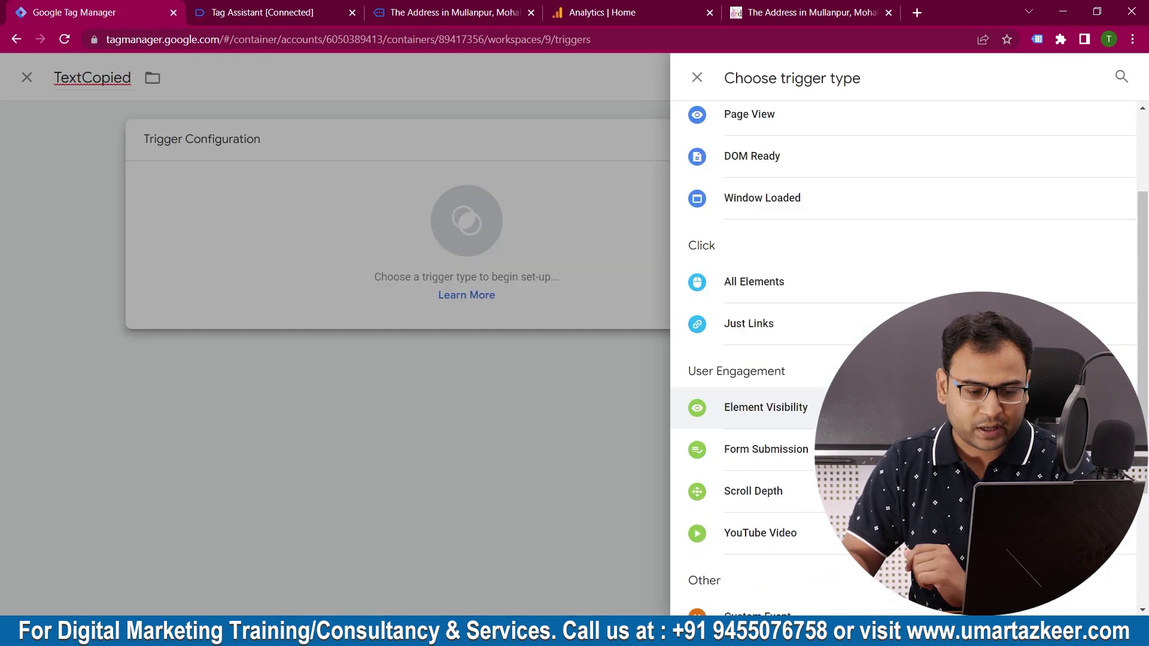
scroll(778, 359, down, 4)
click(757, 434)
click(495, 292)
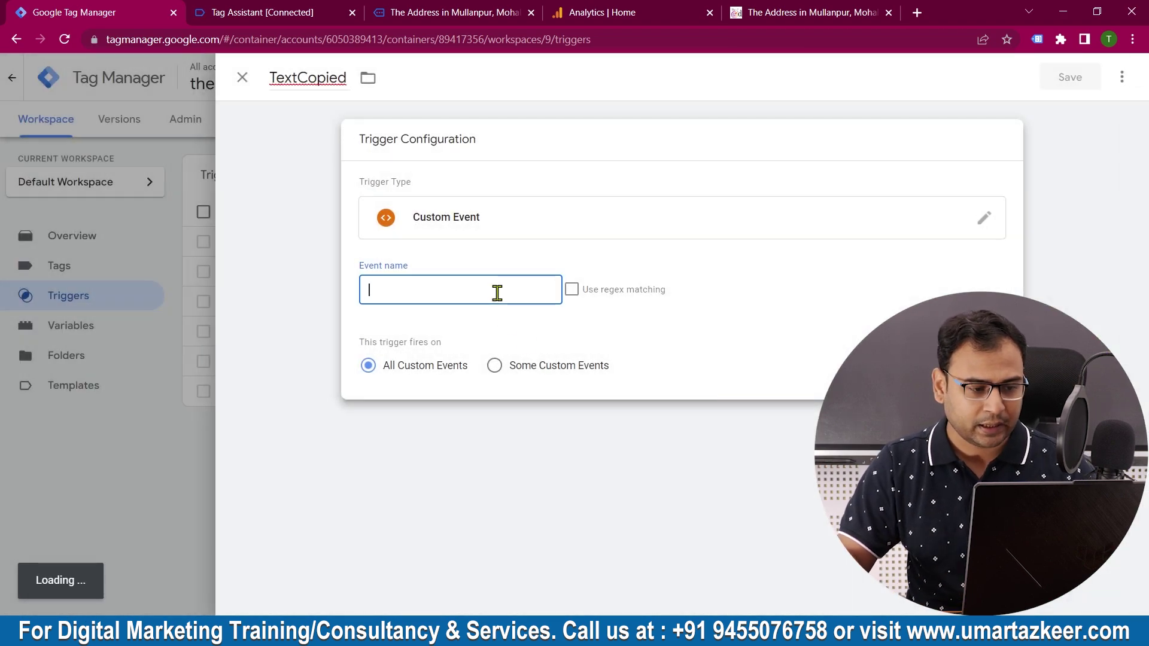
Step: Switch to Tag Assistant, dismiss the stop-debugging prompt, and select the event name textCopied in the event's API call
click(295, 11)
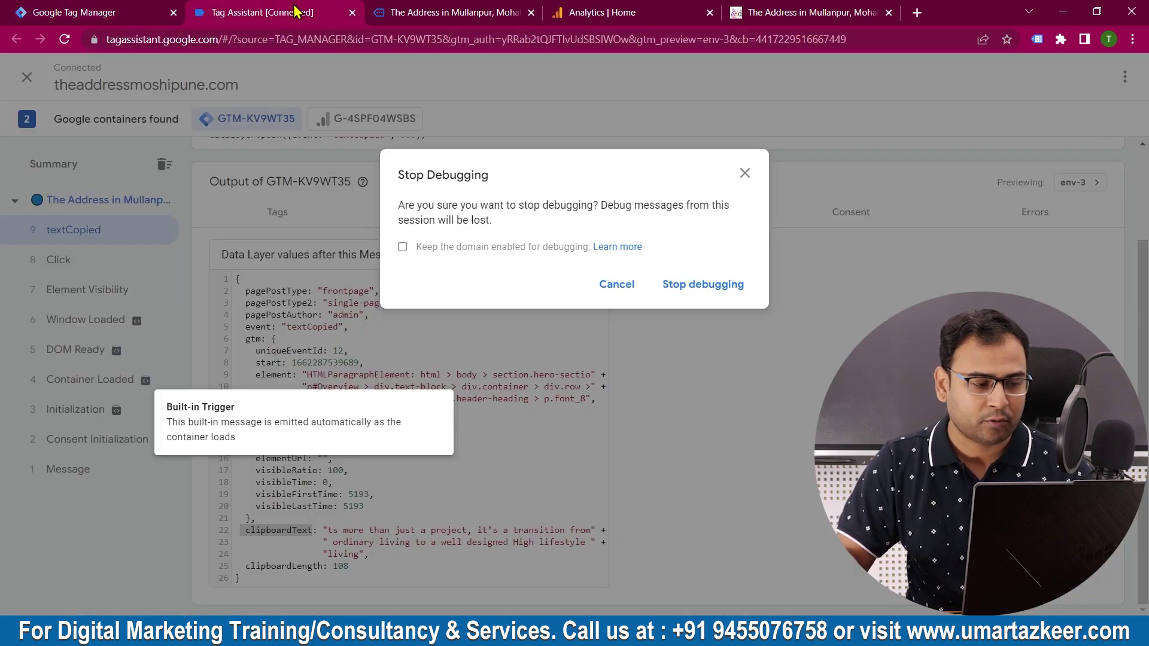
click(741, 175)
scroll(359, 353, up, 3)
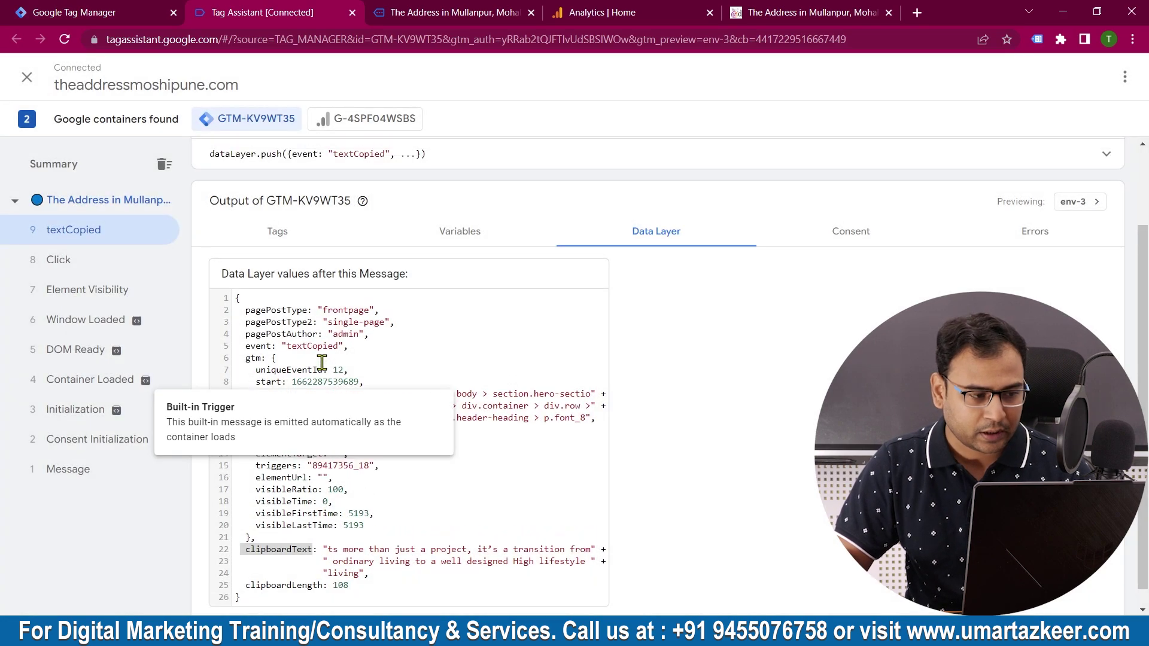
click(299, 332)
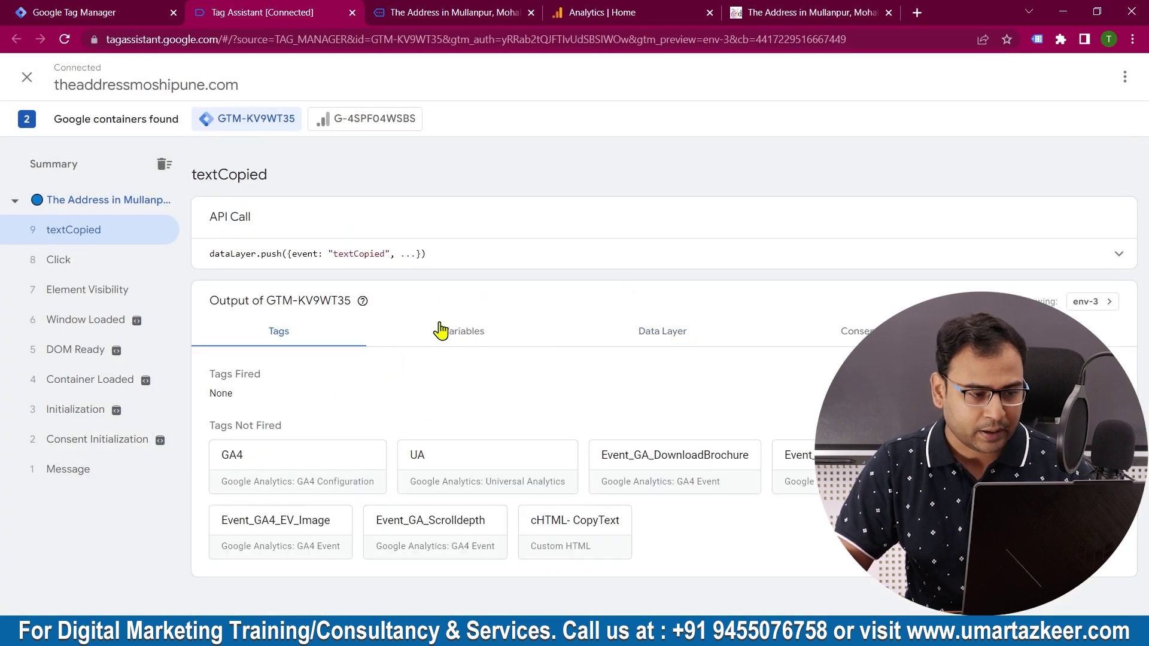
drag(334, 255, 382, 254)
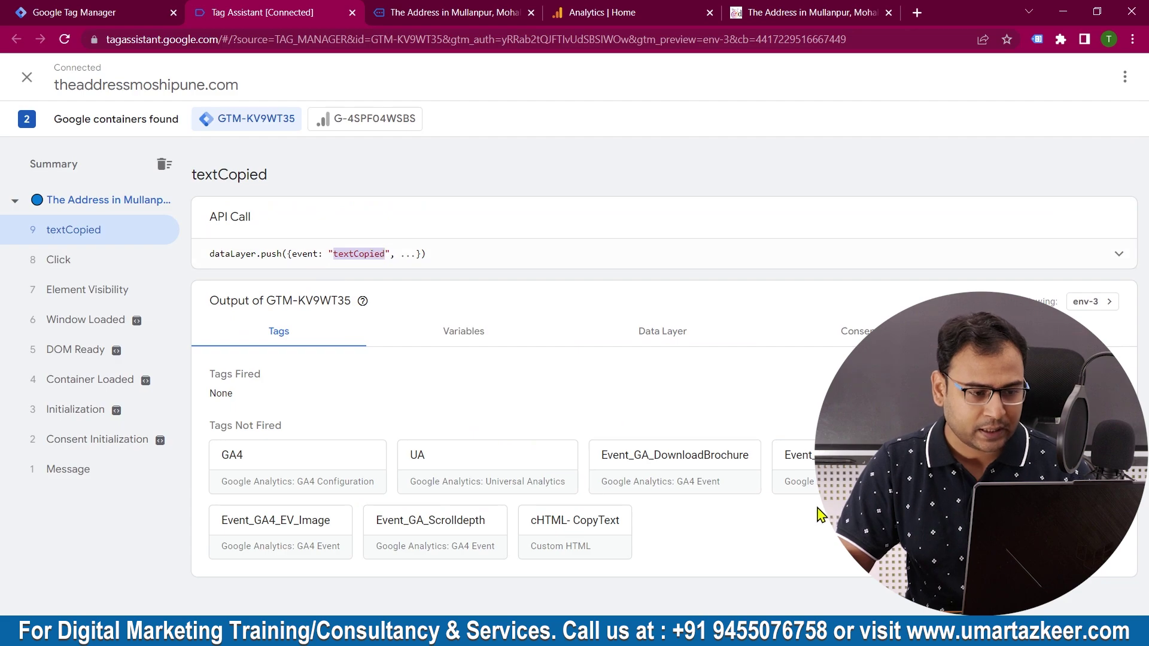
Step: Back in Google Tag Manager, set the trigger's event name to textCopied and save the trigger
key(ctrl+1)
click(532, 282)
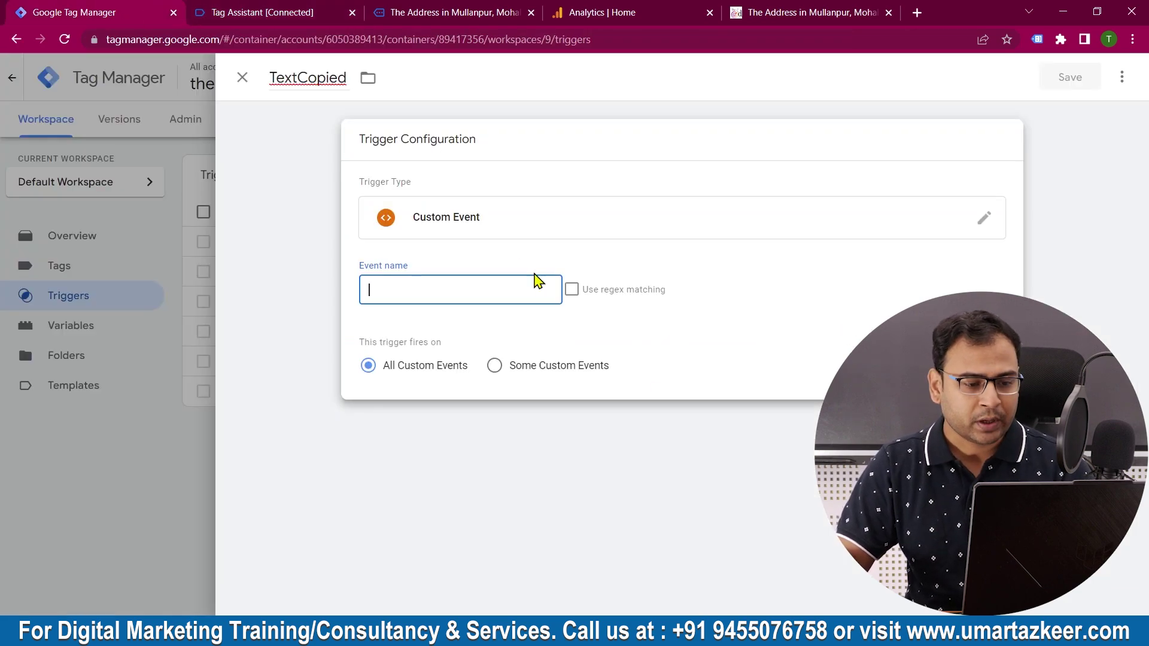
text(textCopied)
click(1070, 77)
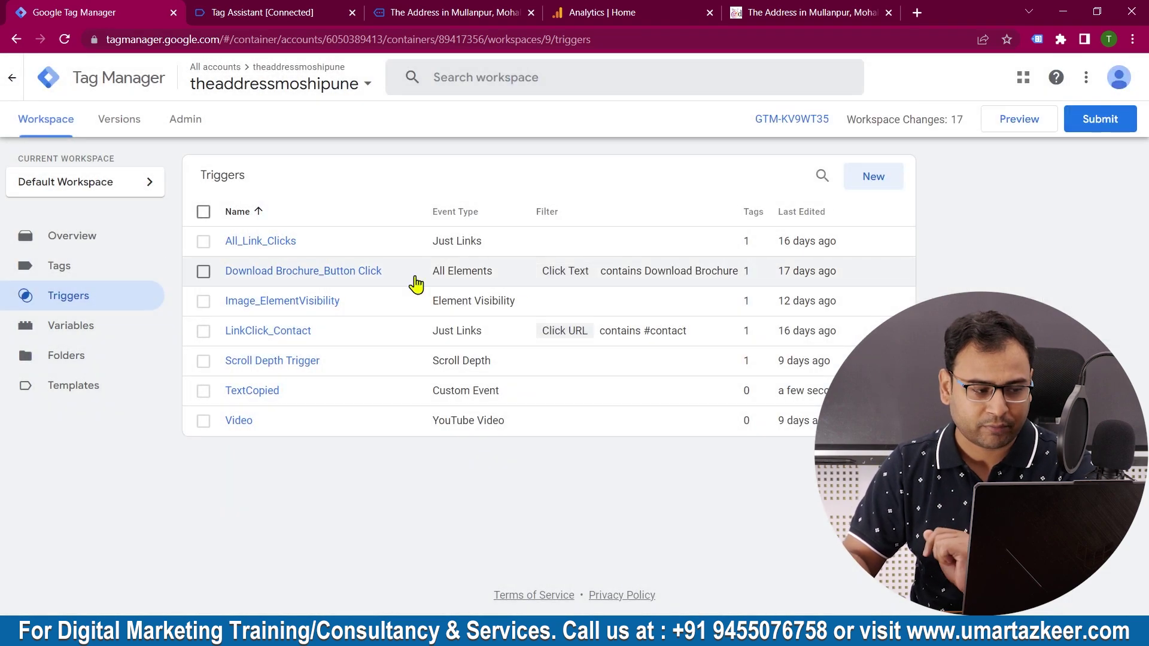
Step: Create a new tag in the workspace and name it Event_GA4_TextCopy
click(60, 266)
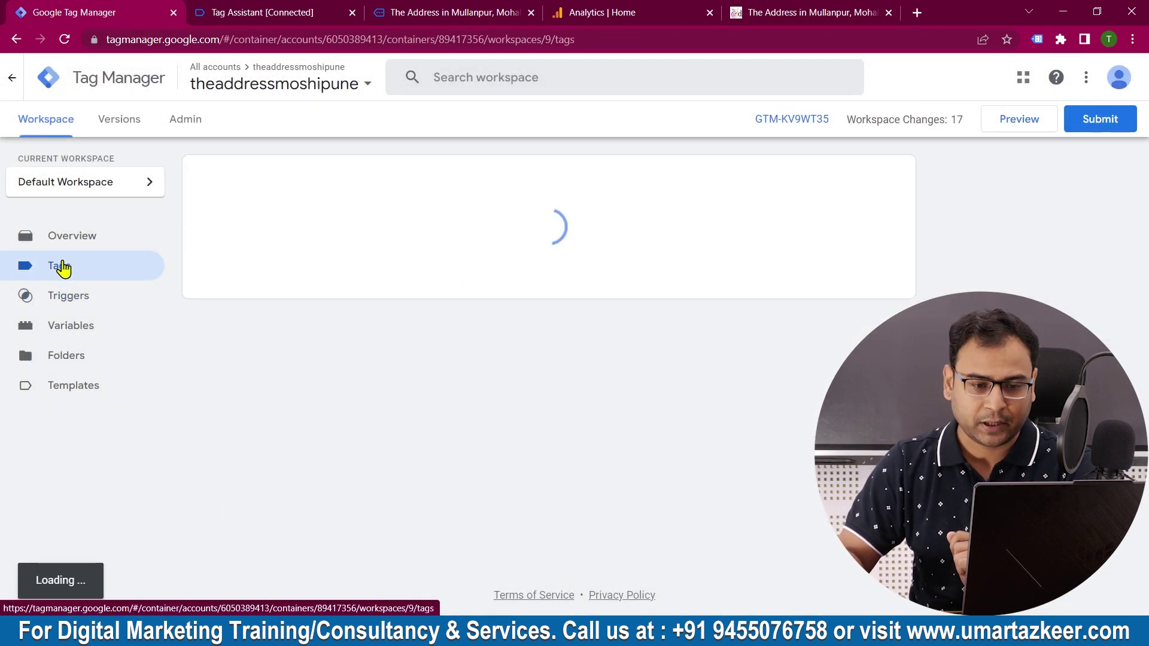
click(874, 177)
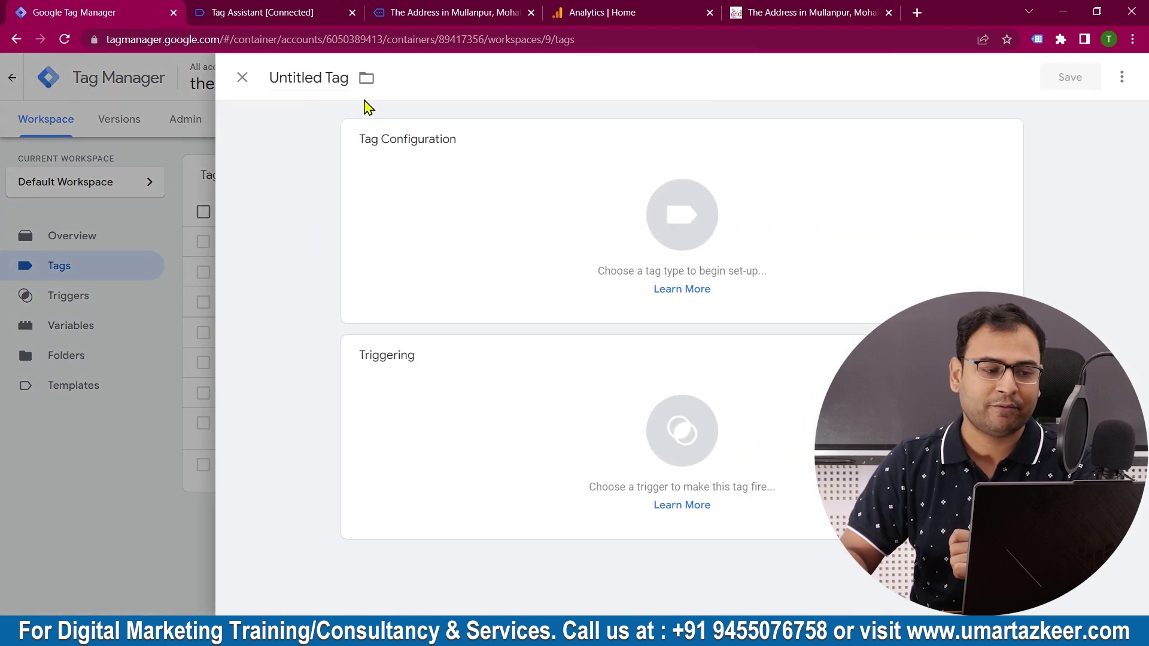
click(322, 75)
text(Event)
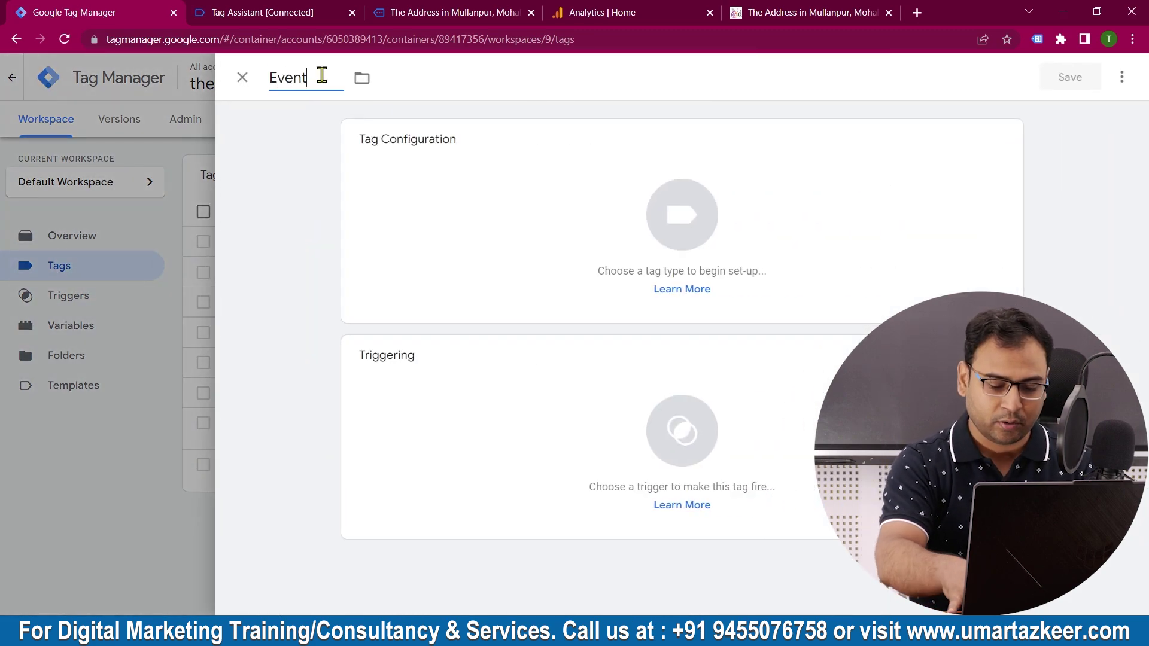
text(_GA4_TextCopy)
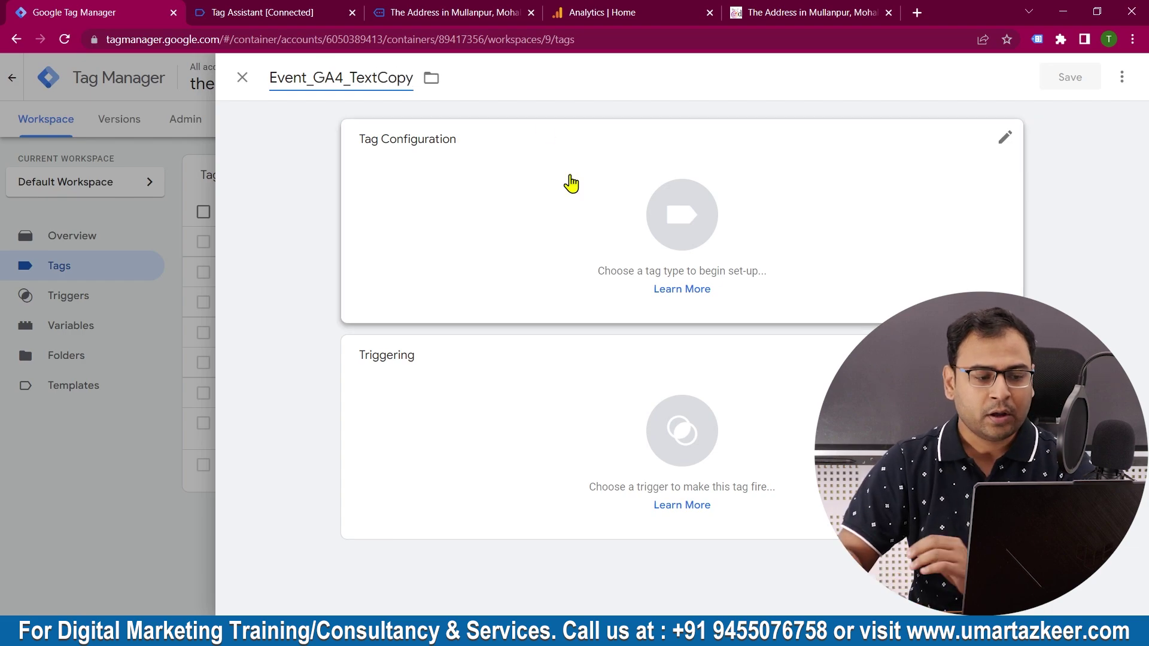
Step: Configure the tag as a Google Analytics: GA4 Event with configuration tag GA4 and event name Text_Copy
click(553, 190)
click(815, 296)
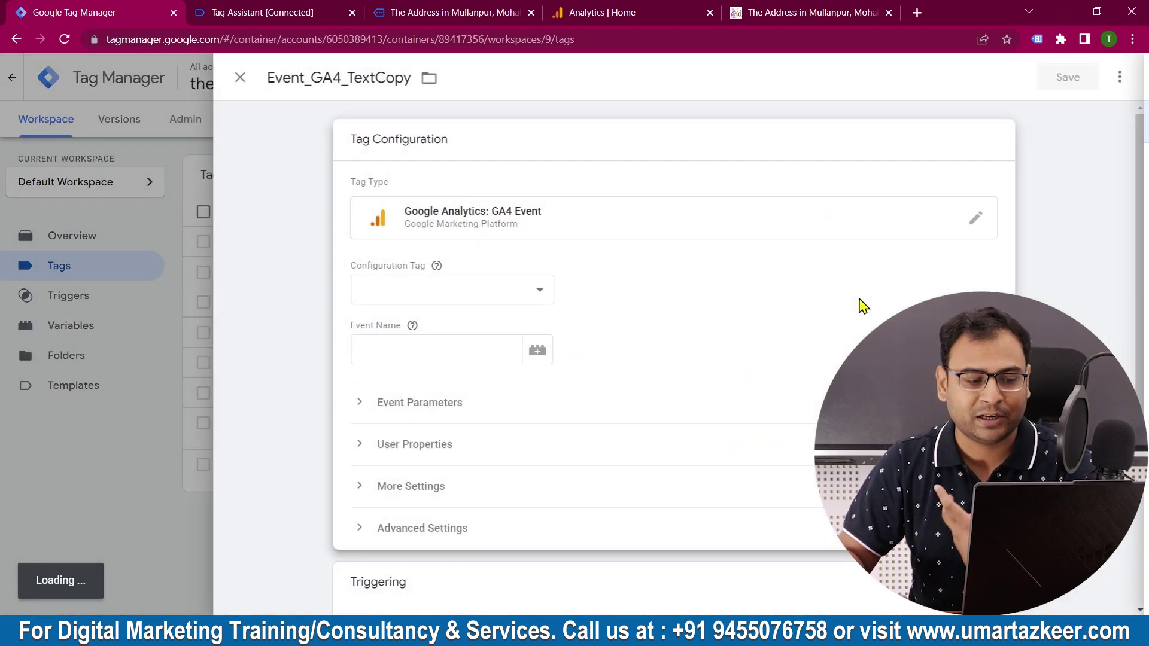
click(451, 293)
click(409, 340)
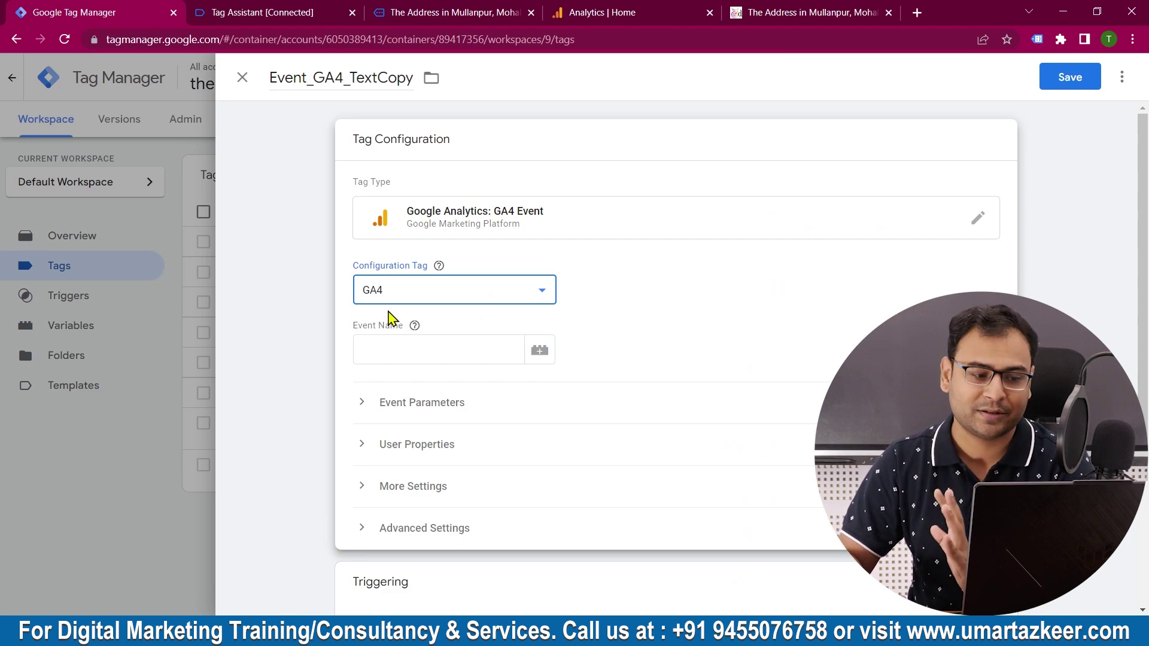
click(405, 344)
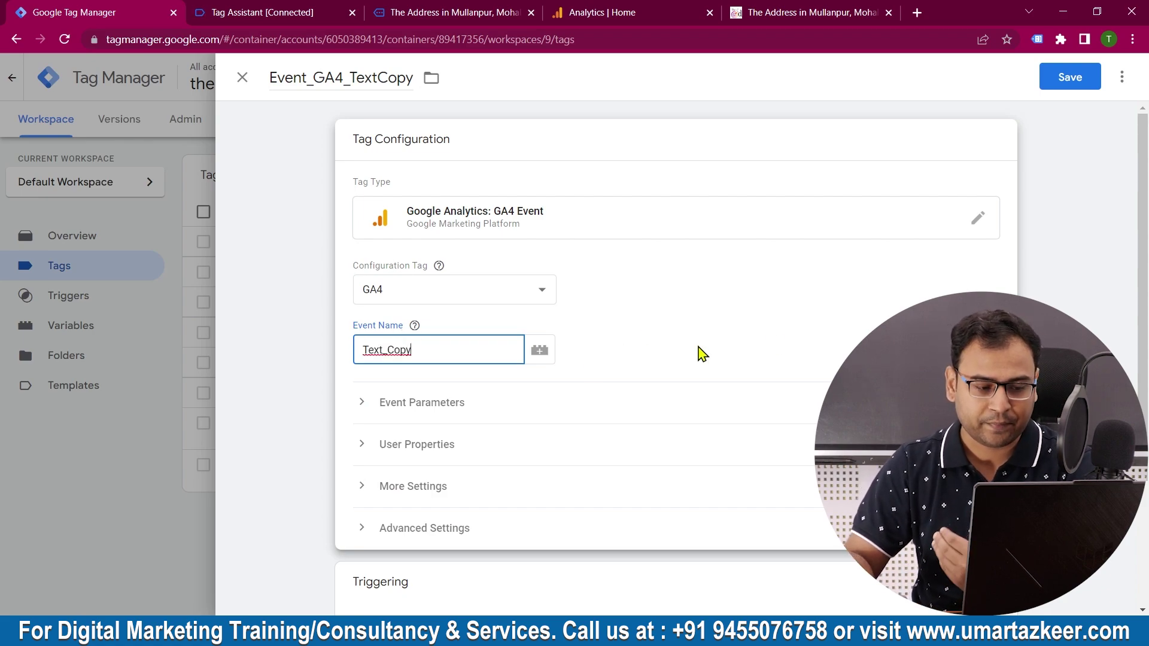
Step: Assign TextCopied as the firing trigger of the Event_GA4_TextCopy tag
scroll(467, 447, down, 3)
click(461, 446)
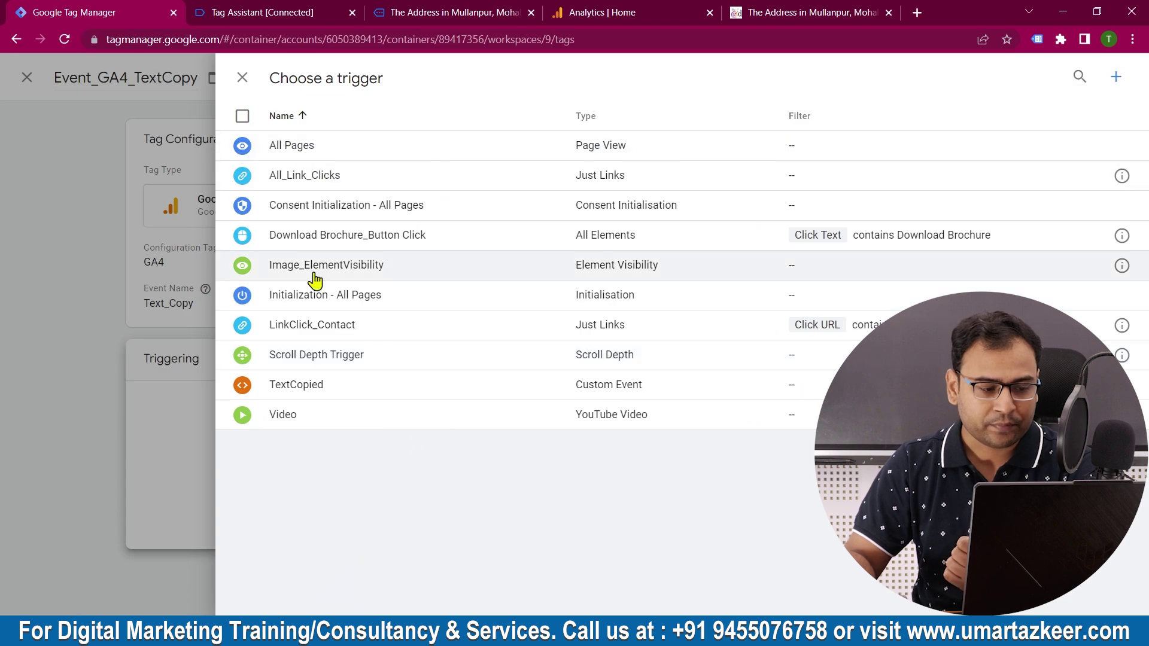
click(325, 392)
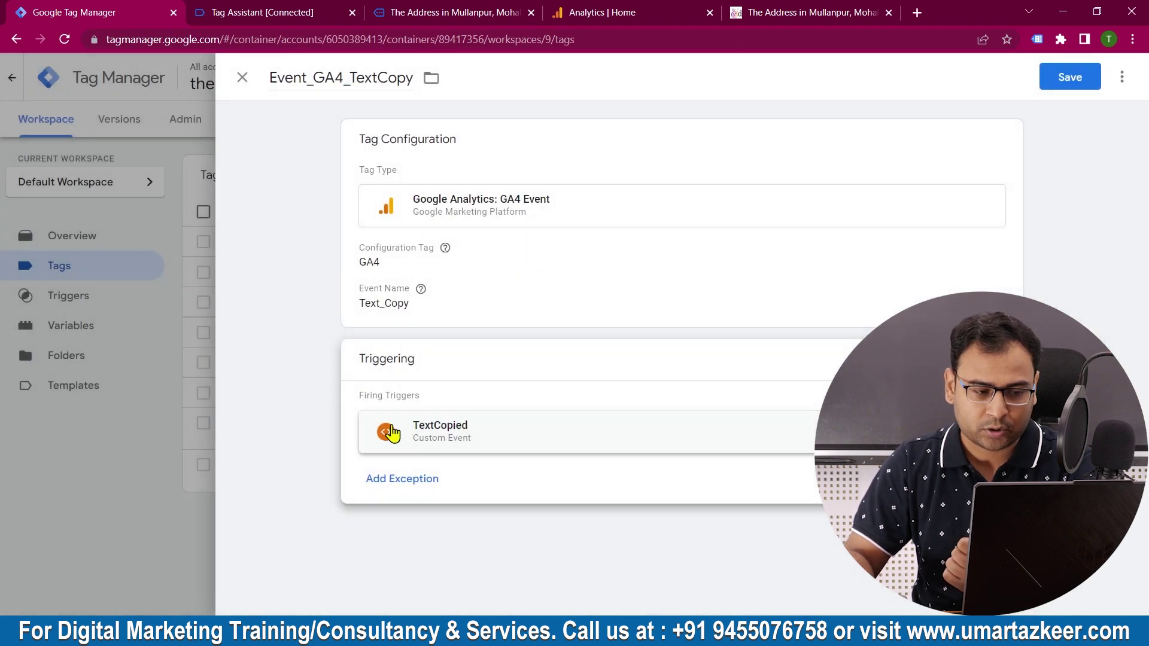
Step: Add an event parameter named Copied Text to the tag configuration
click(487, 271)
click(383, 403)
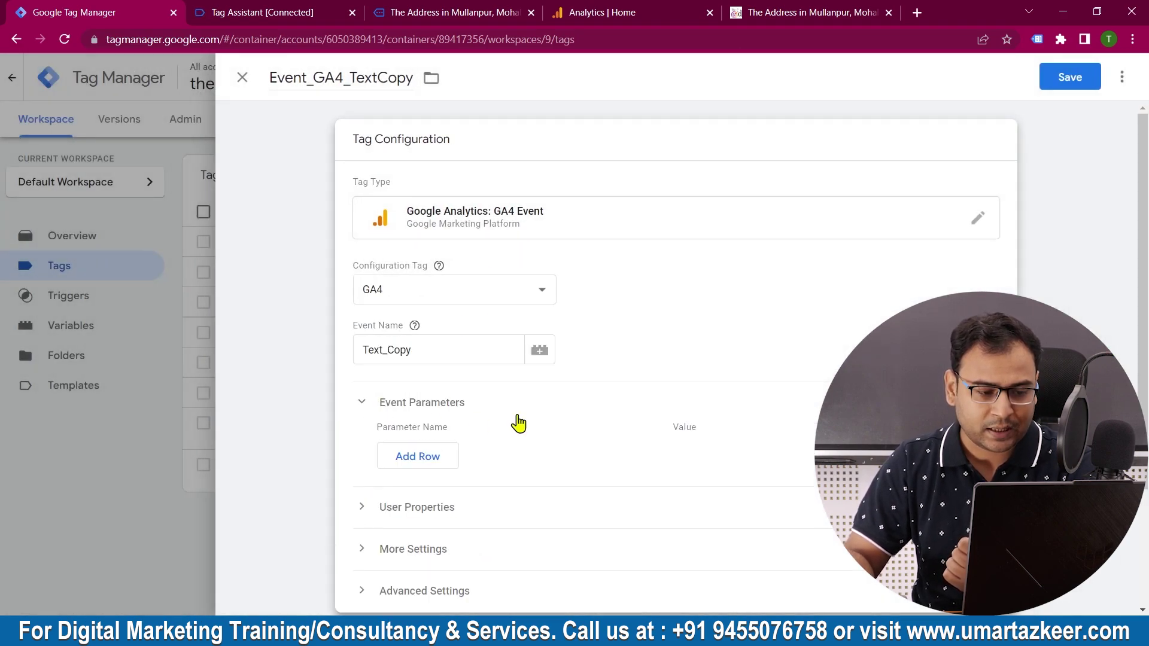
click(425, 461)
click(508, 451)
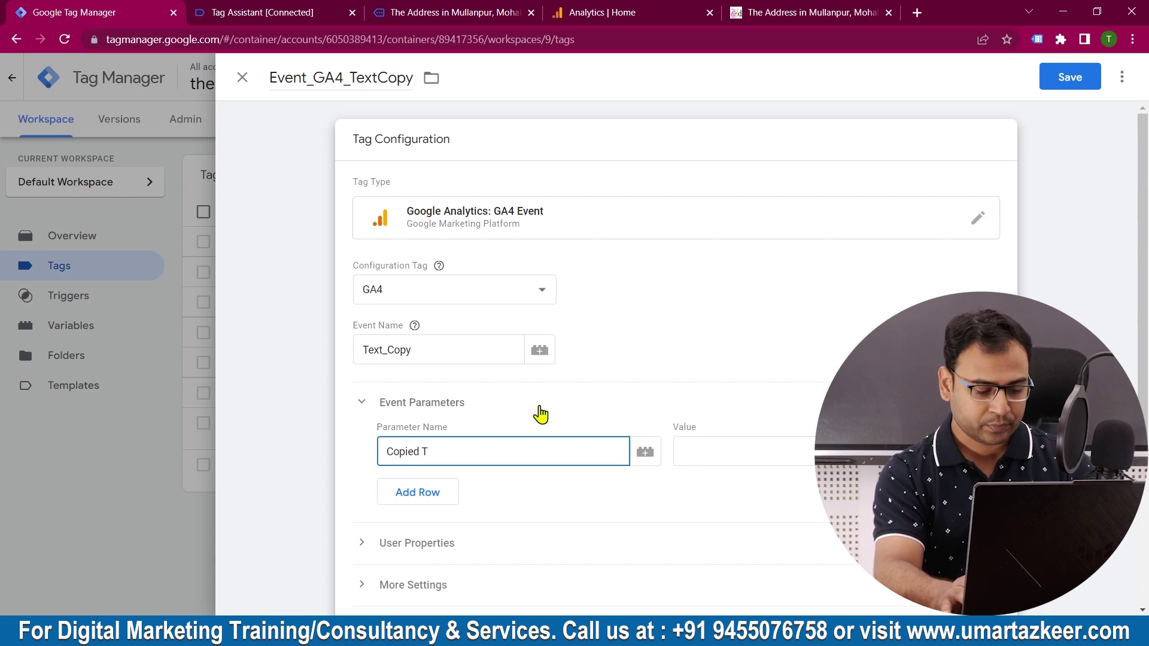
Step: Set the Copied Text parameter's value to the dlv-clipboardText variable and save the tag
click(771, 451)
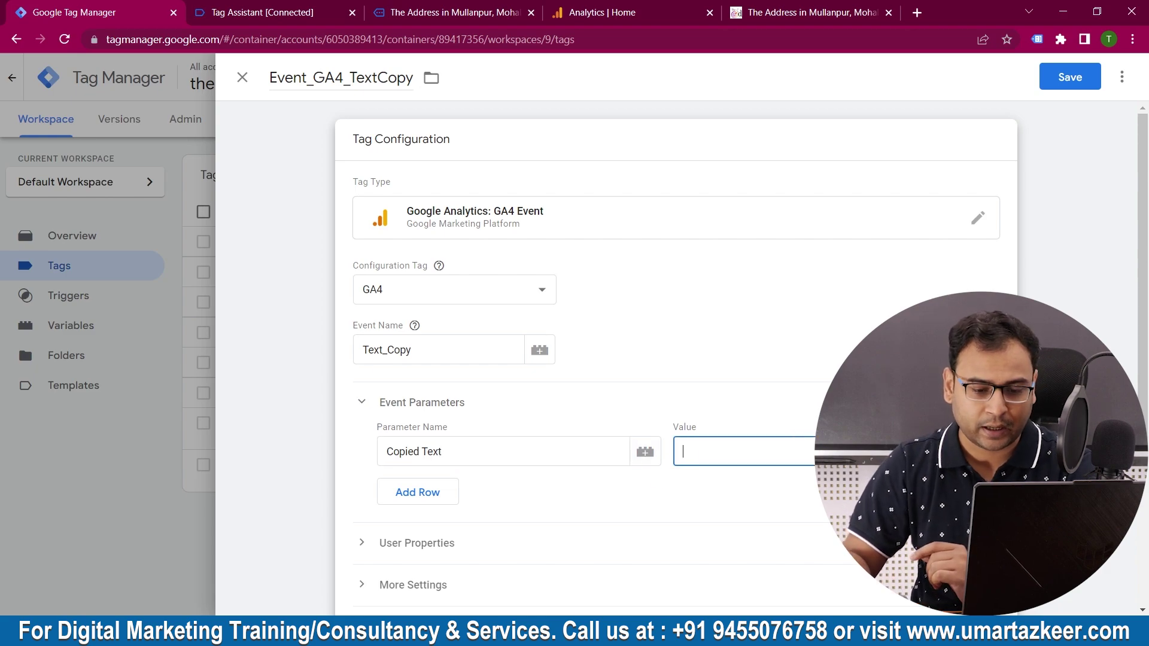
click(943, 451)
scroll(515, 449, down, 4)
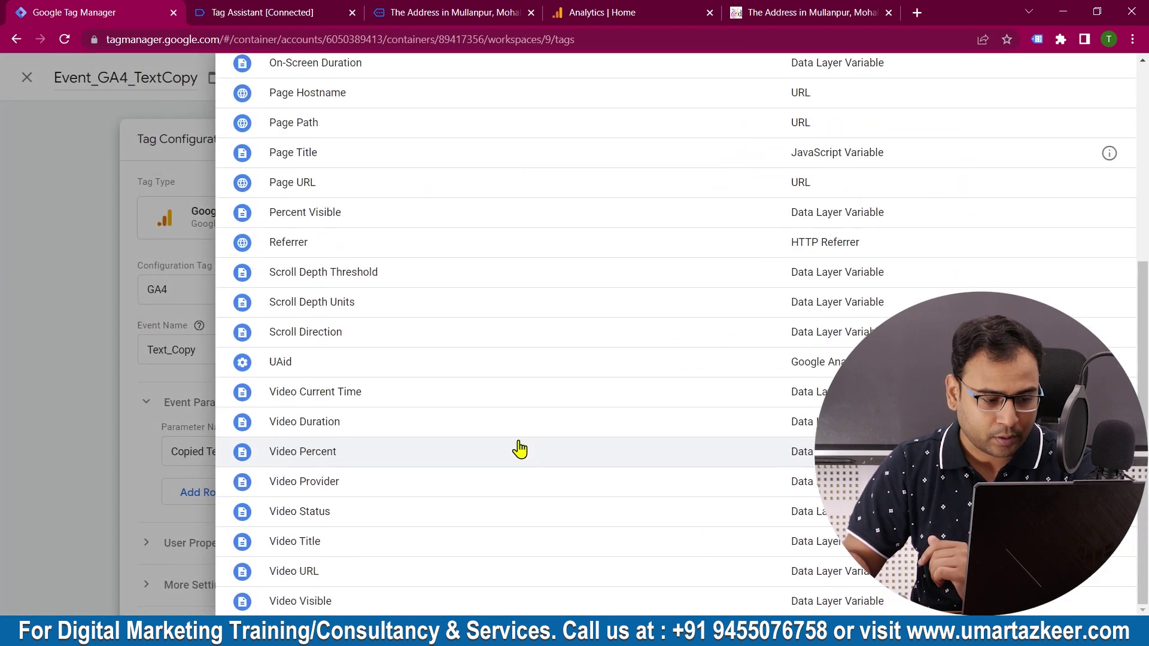
scroll(772, 322, up, 4)
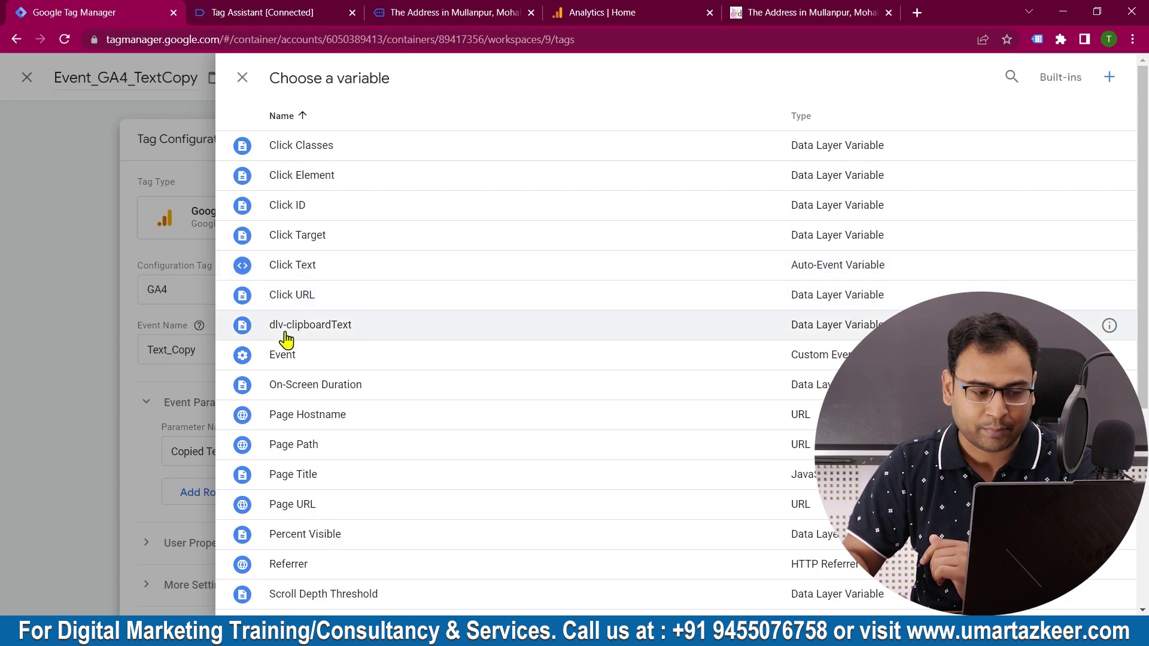
click(311, 338)
scroll(534, 548, down, 3)
scroll(533, 457, up, 3)
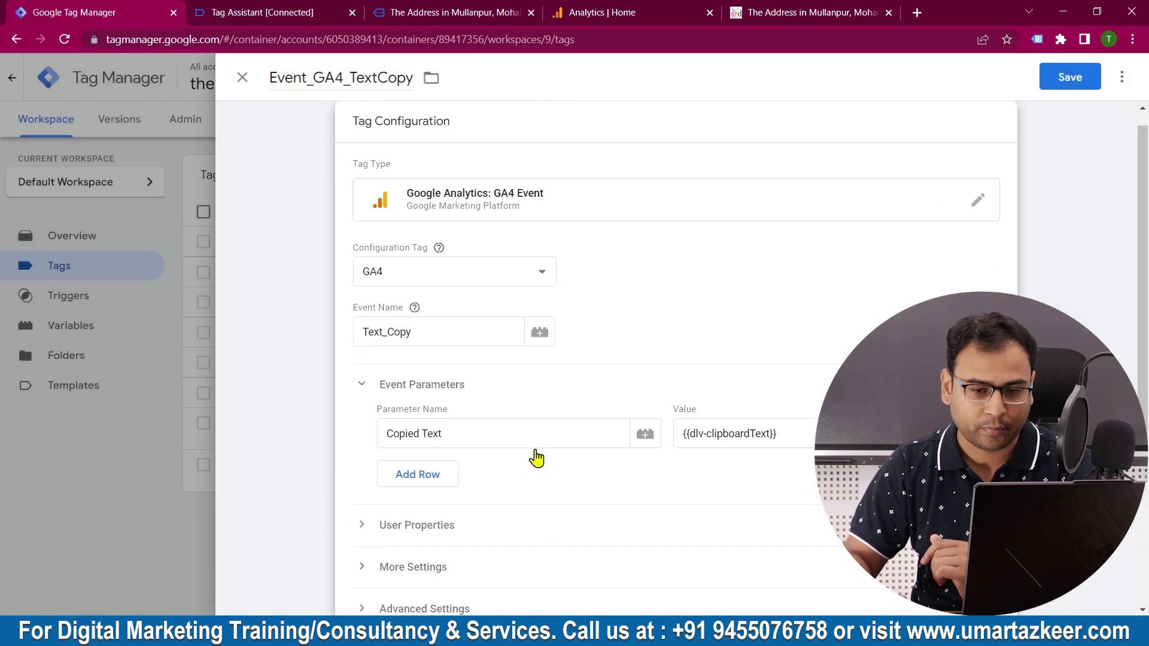
click(1098, 85)
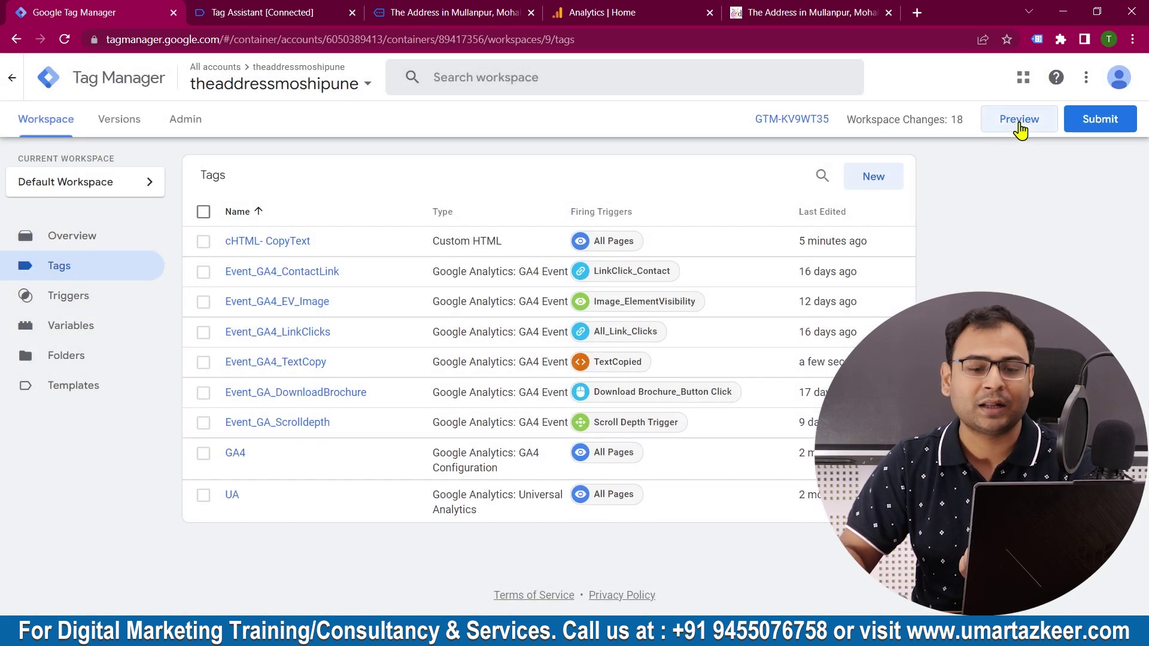
Step: Launch the container preview, continue past the Tag Assistant connection dialog, and switch to the connected website's text section
click(1019, 123)
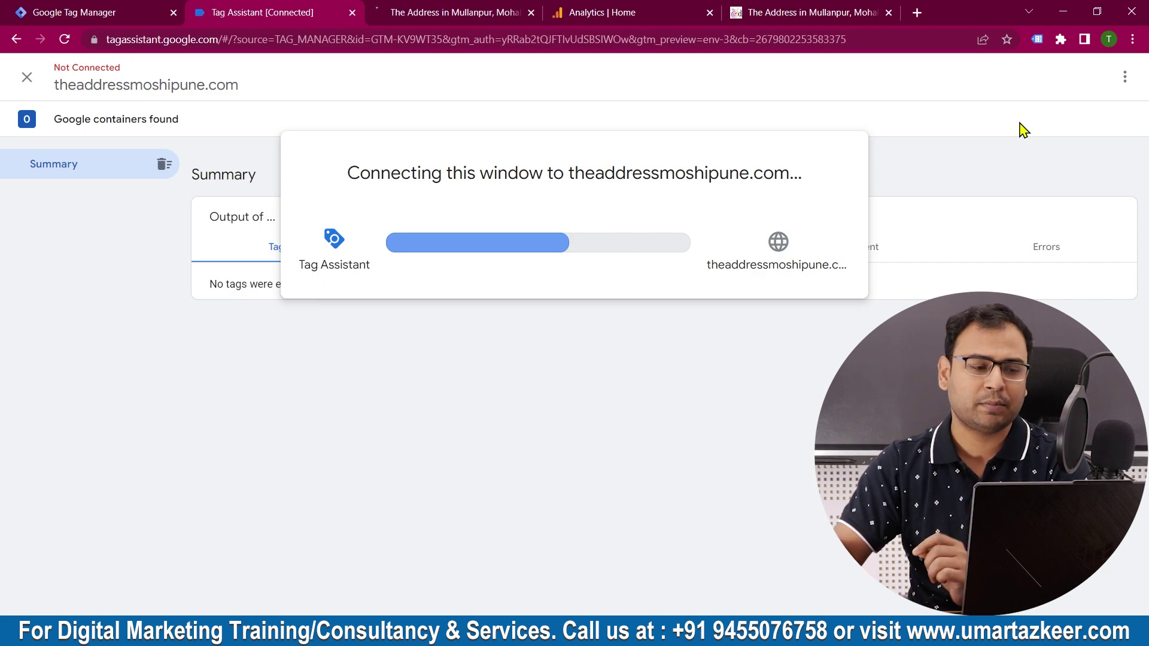
click(574, 336)
click(455, 9)
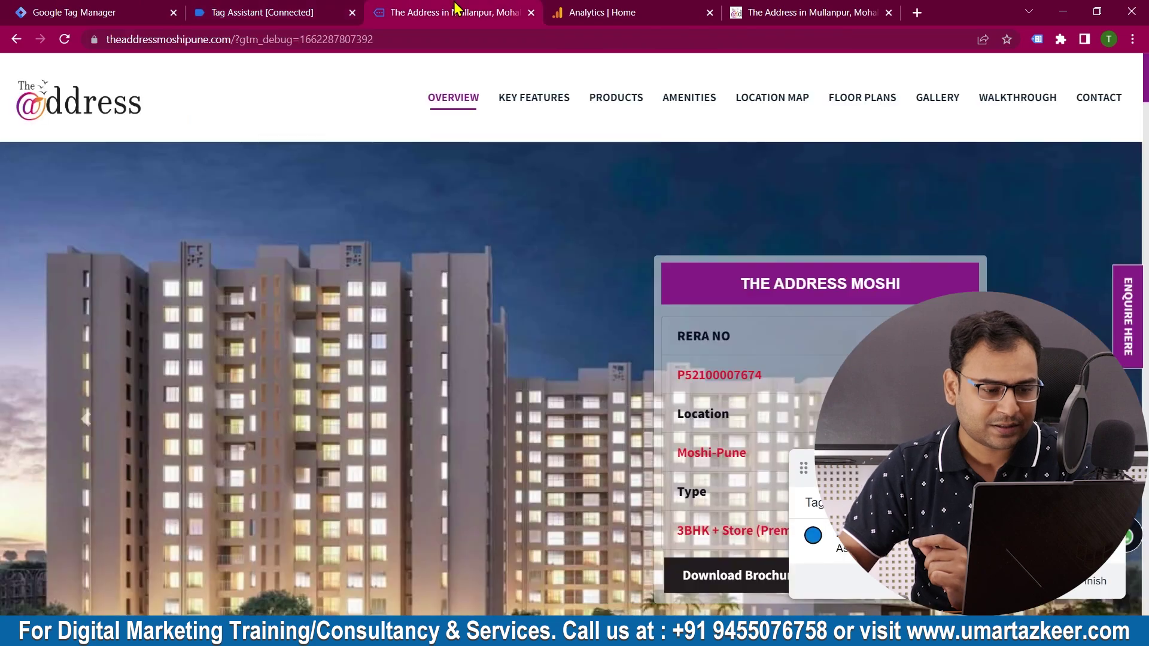
scroll(658, 300, down, 5)
Step: Switch to Google Analytics and open DebugView for the website's property
click(602, 12)
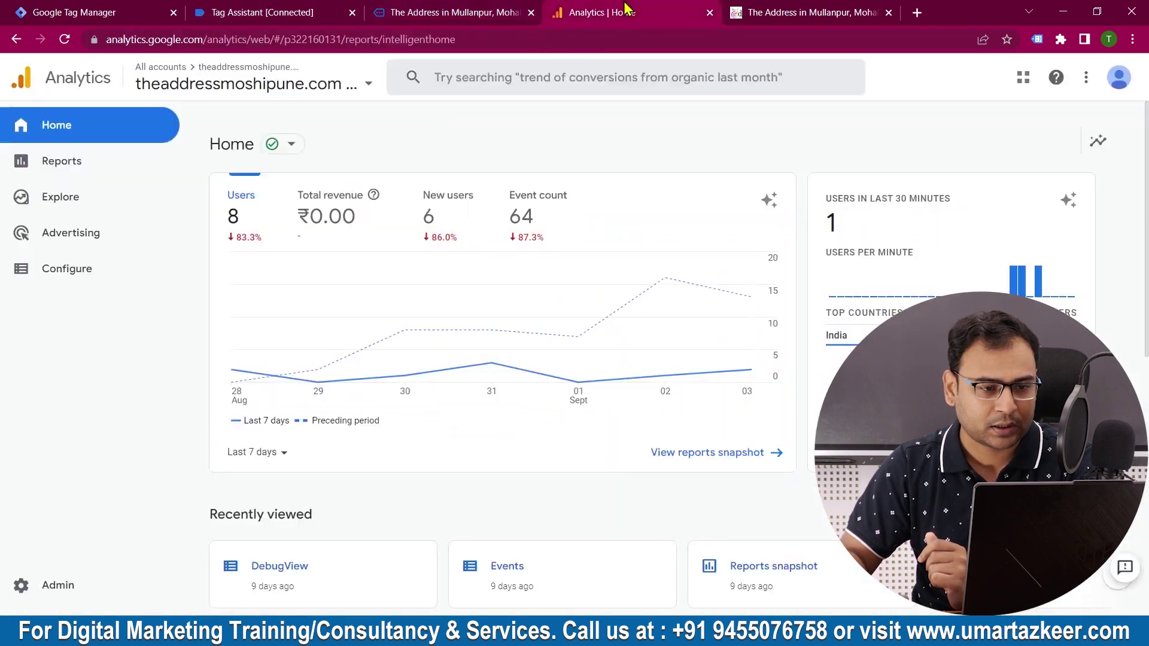
click(91, 277)
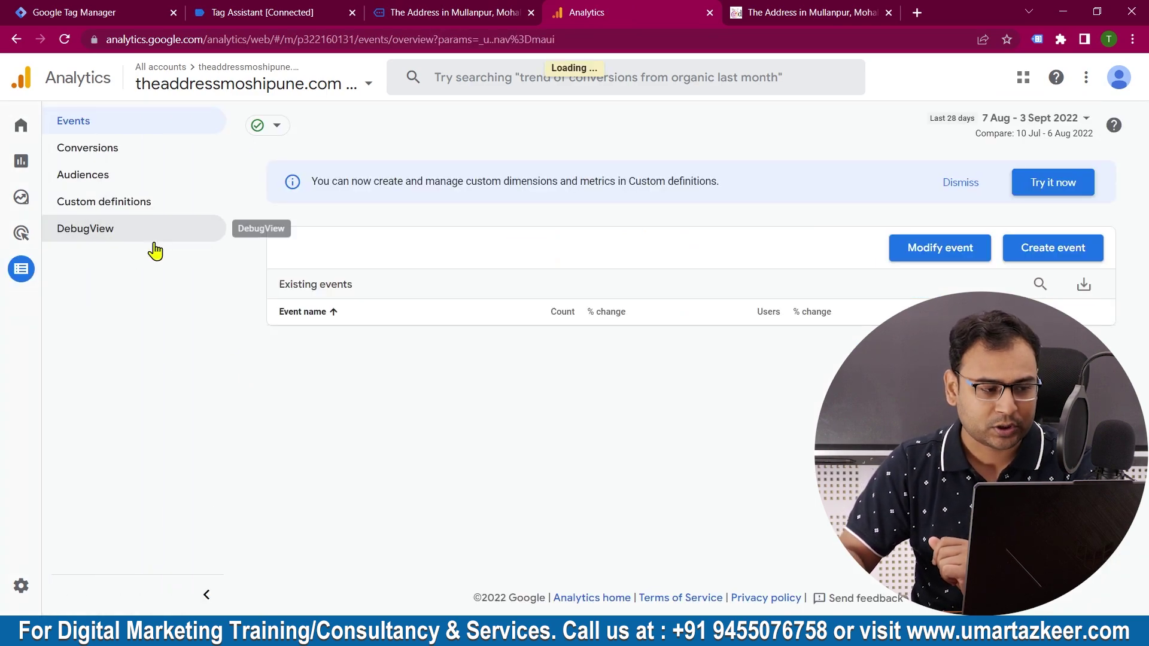
click(153, 240)
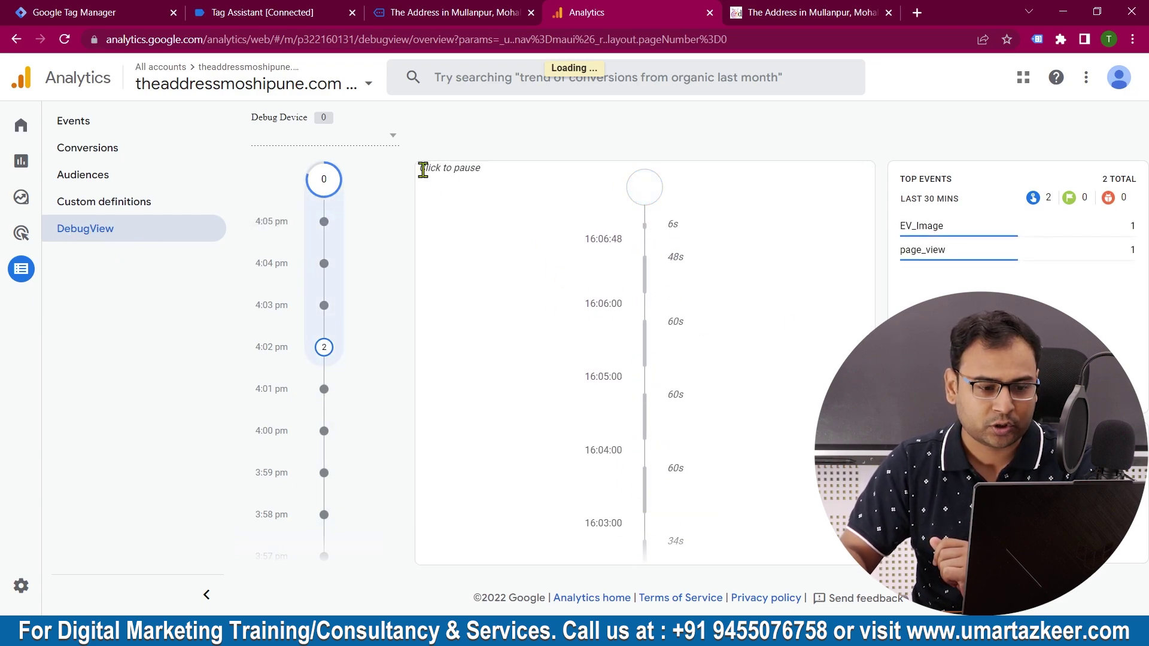
Step: Check the Tag Assistant summary, then copy the website sentence "Choose options from different typologies 2, 2.5 & 3 BHKs"
click(251, 8)
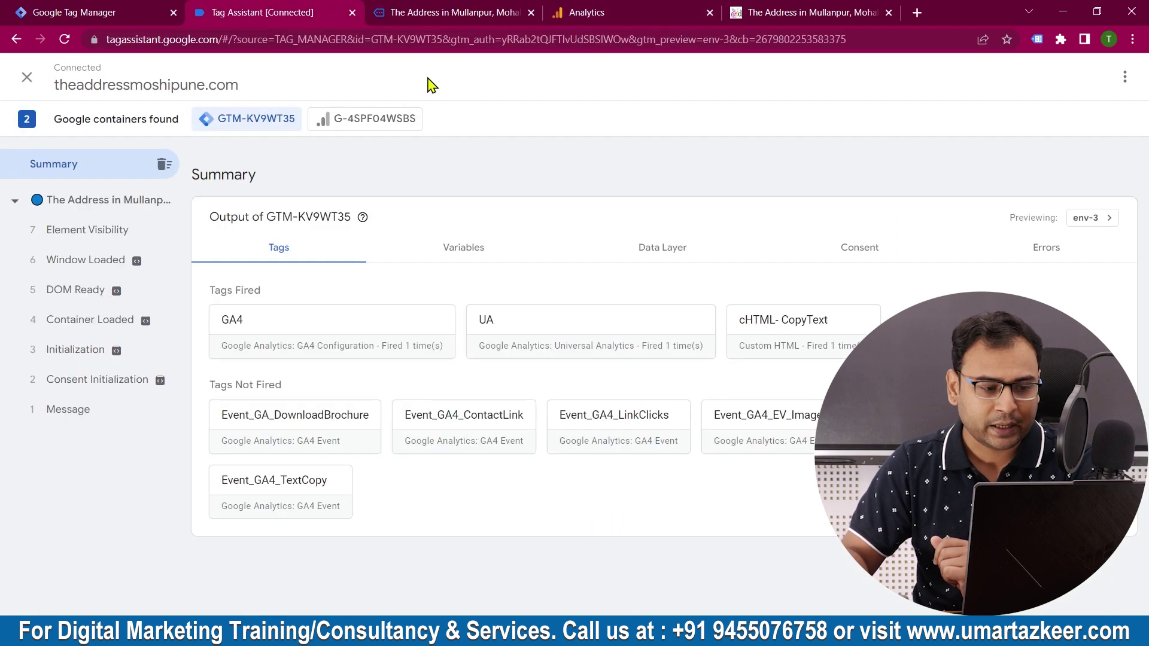
click(448, 13)
drag(580, 270, 903, 268)
right_click(782, 268)
click(843, 281)
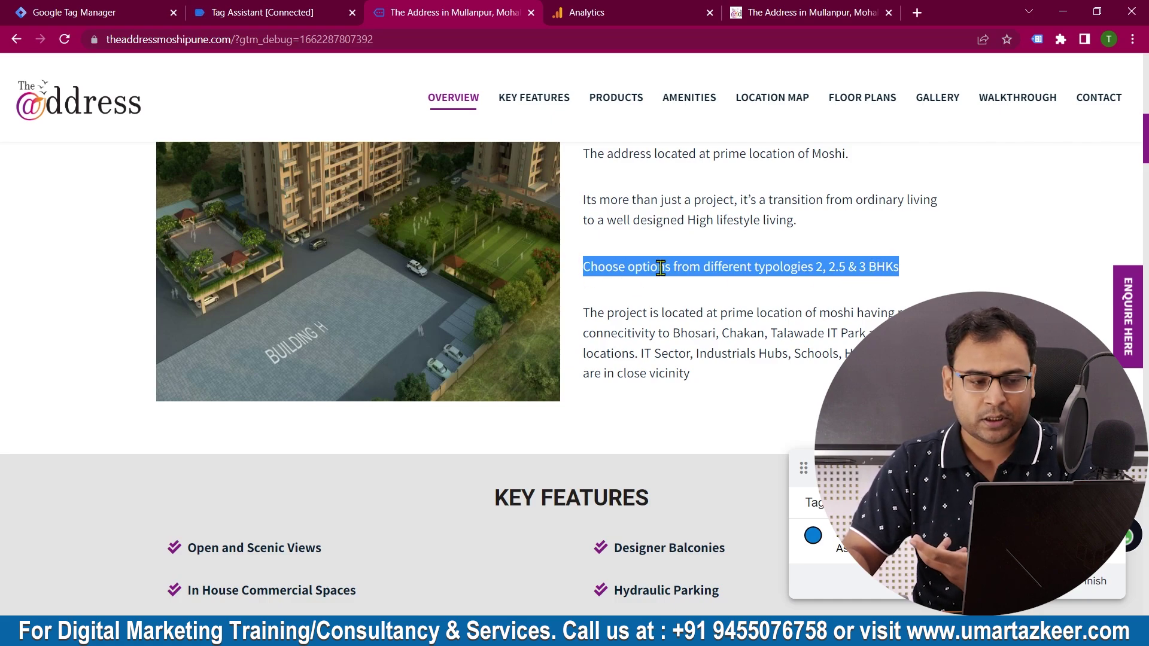
Step: Back in Google Analytics DebugView, open the Text_Copy event and examine the value of its Copied Text parameter
click(640, 8)
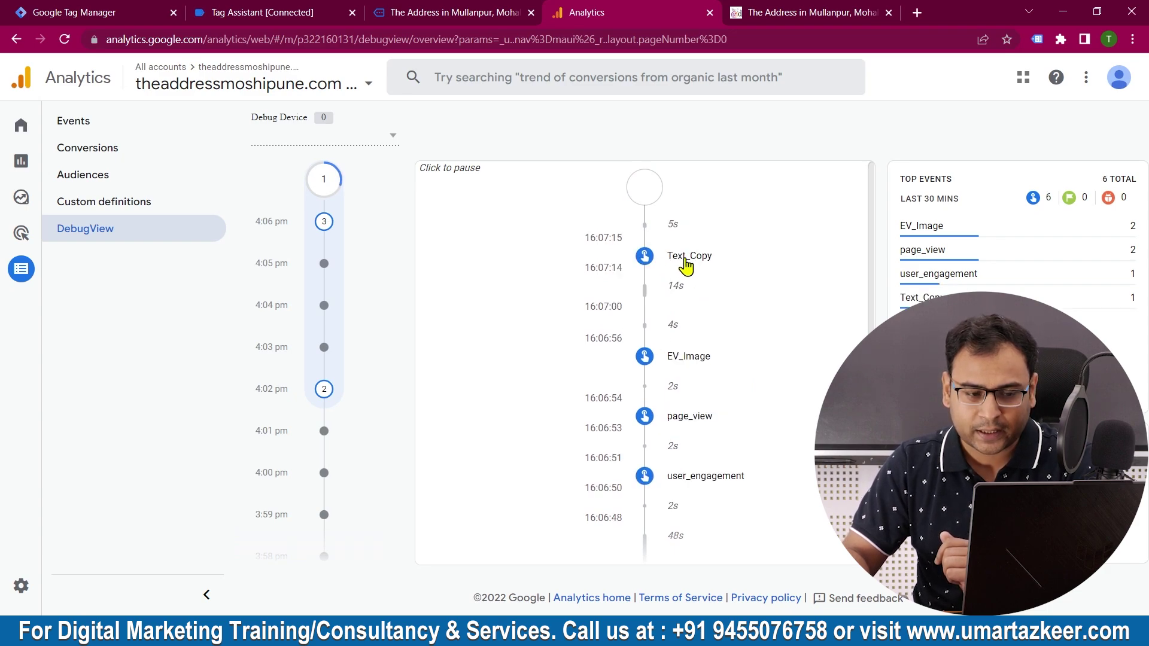
click(688, 259)
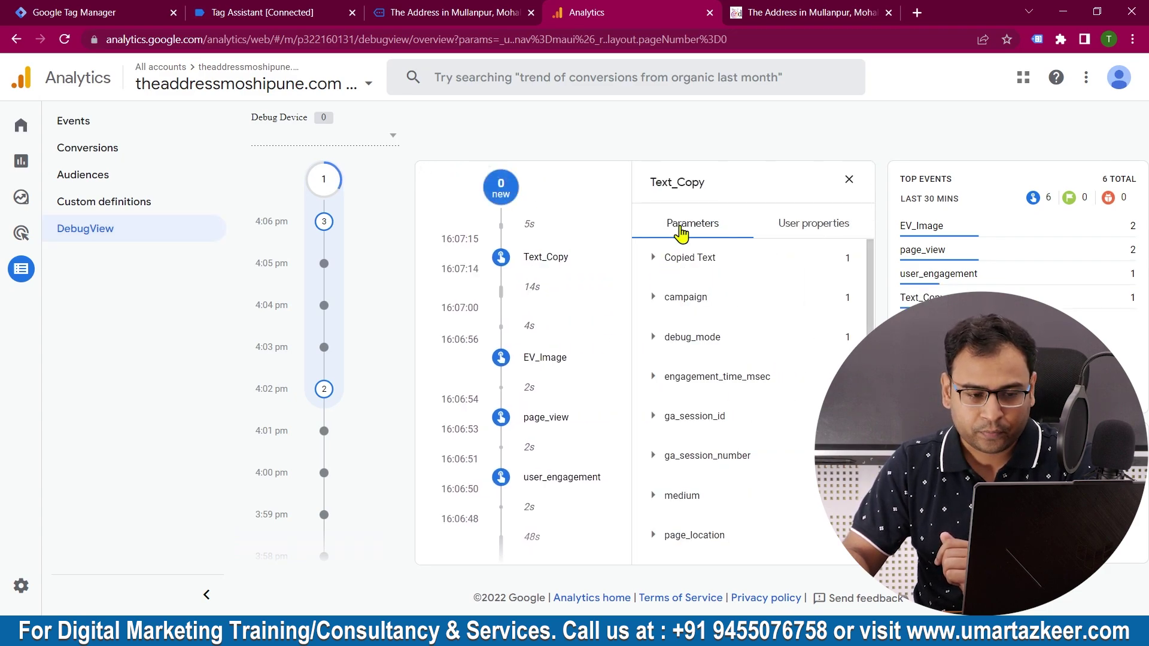
click(652, 263)
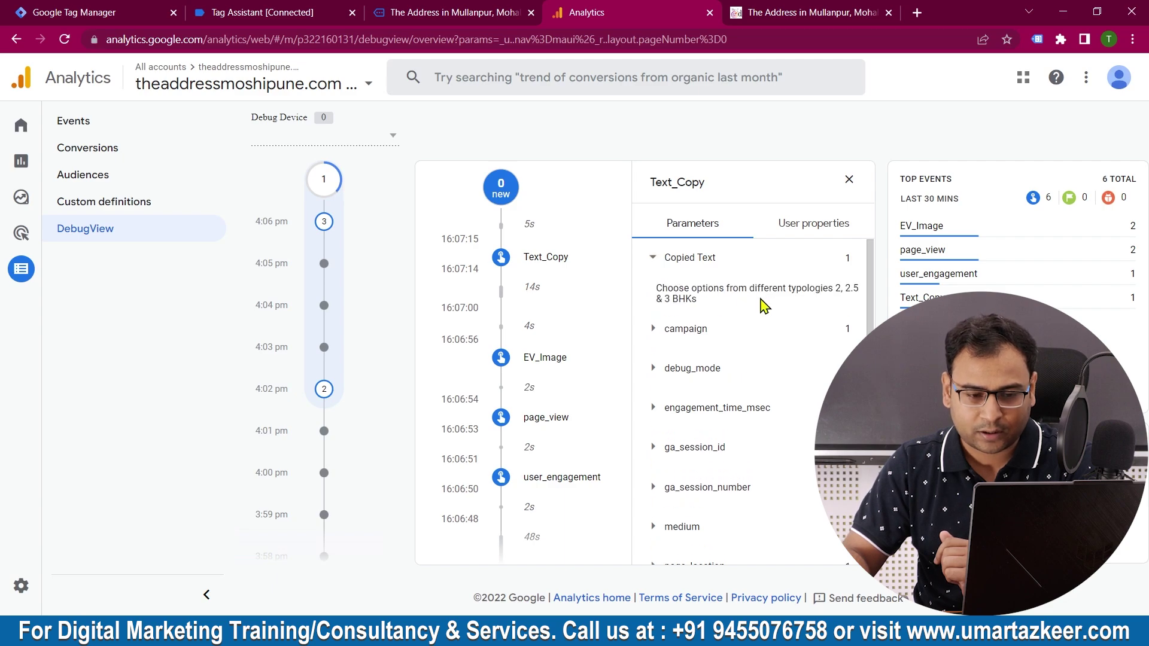
drag(707, 301, 660, 293)
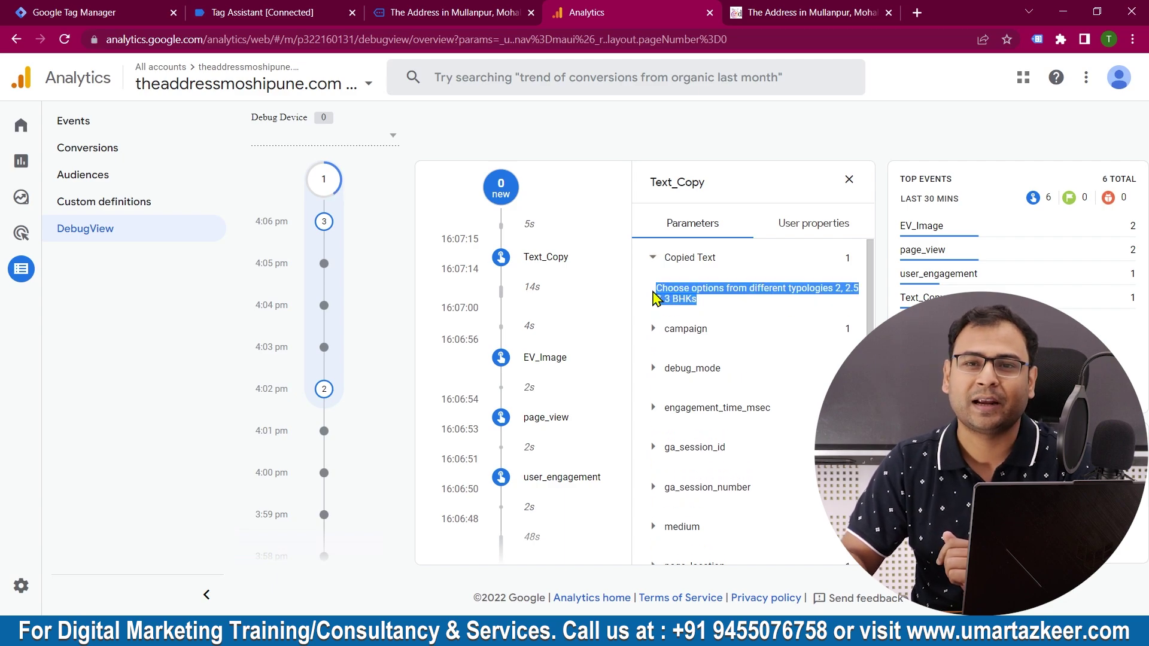